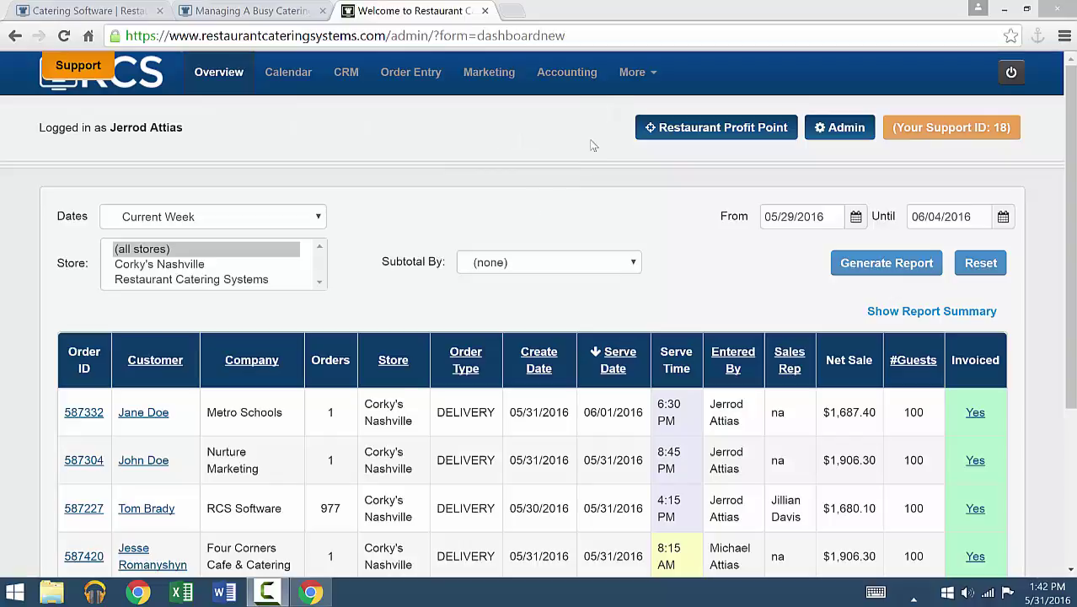
Open the Kitchen Production Report from the kitchen and production reports.
left_click(638, 77)
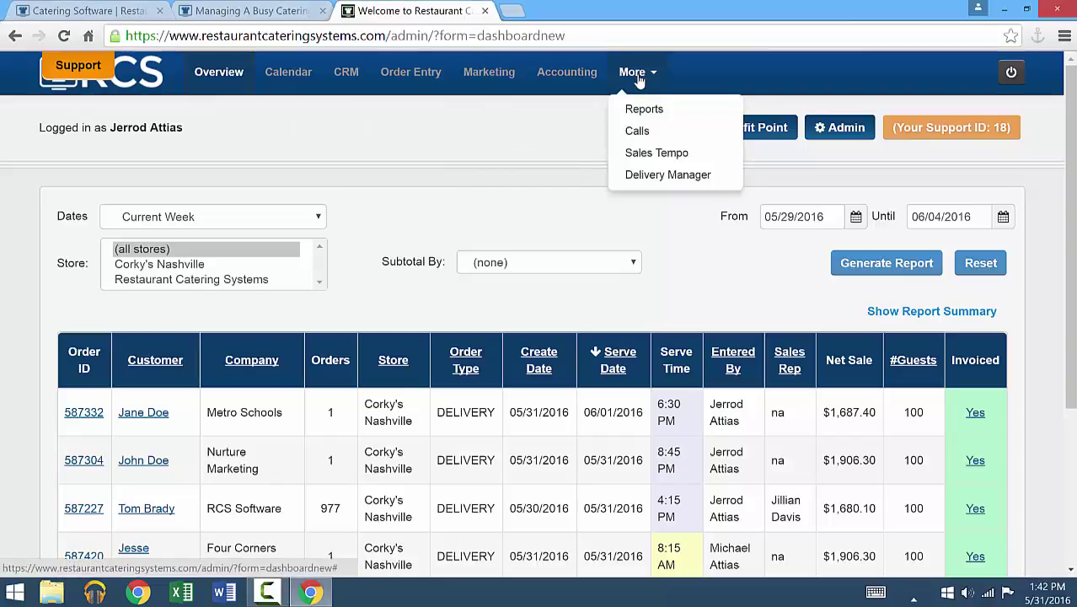
left_click(642, 111)
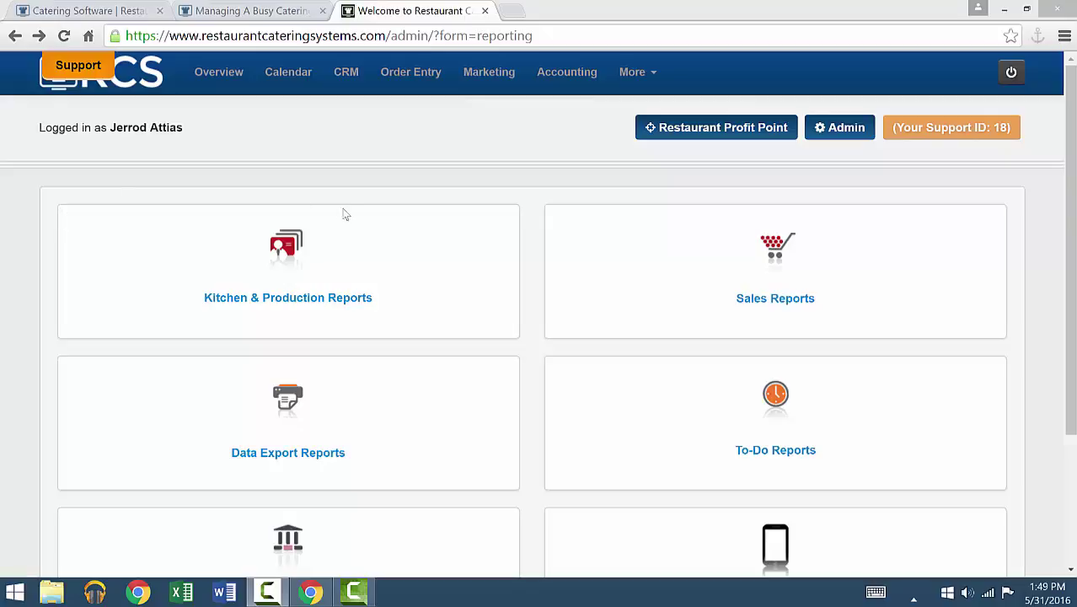
left_click(319, 307)
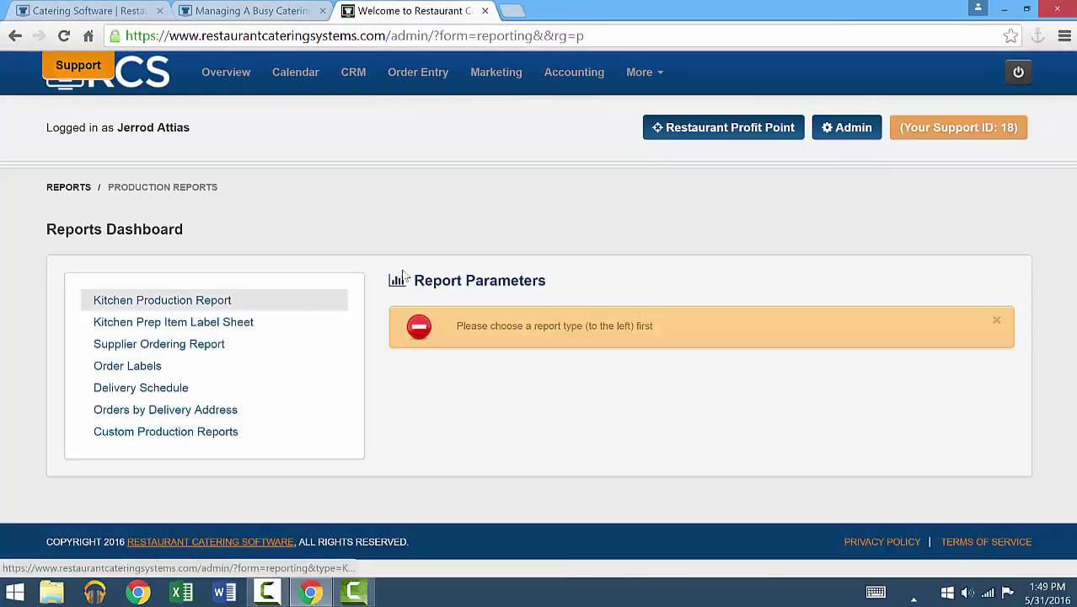
left_click(200, 301)
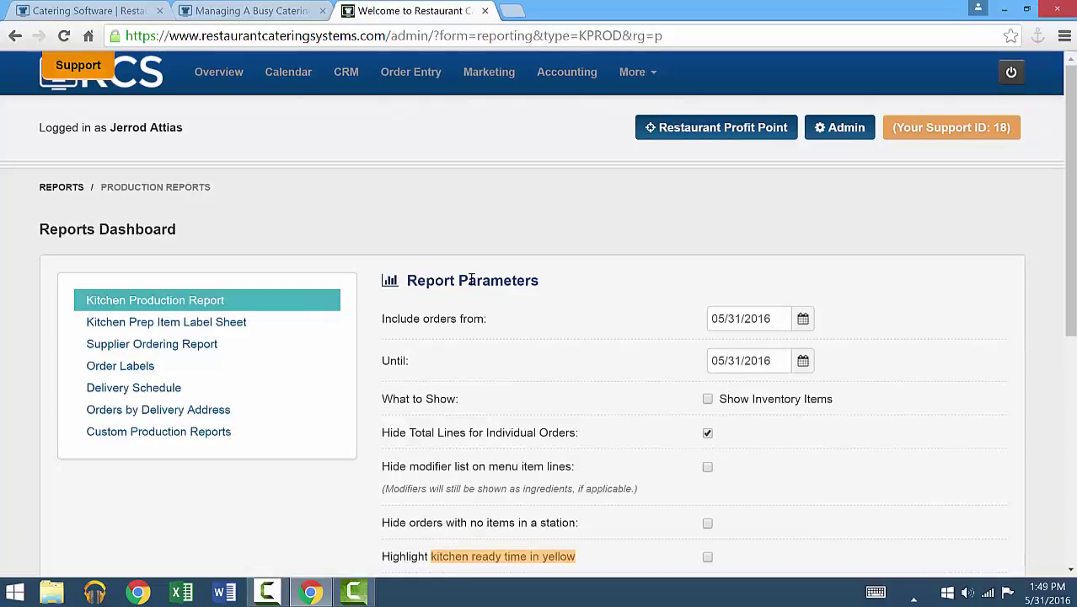
Check the report's sort choices and limit the included locations to CORKY'S NASHVILLE.
scroll(480, 280, "down", 3)
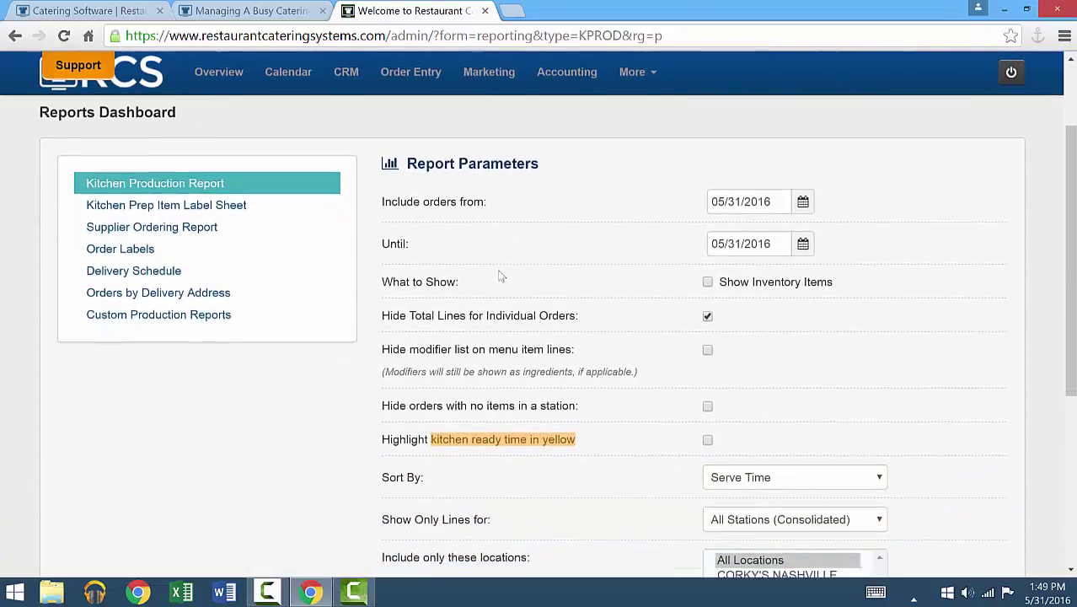
scroll(482, 236, "down", 3)
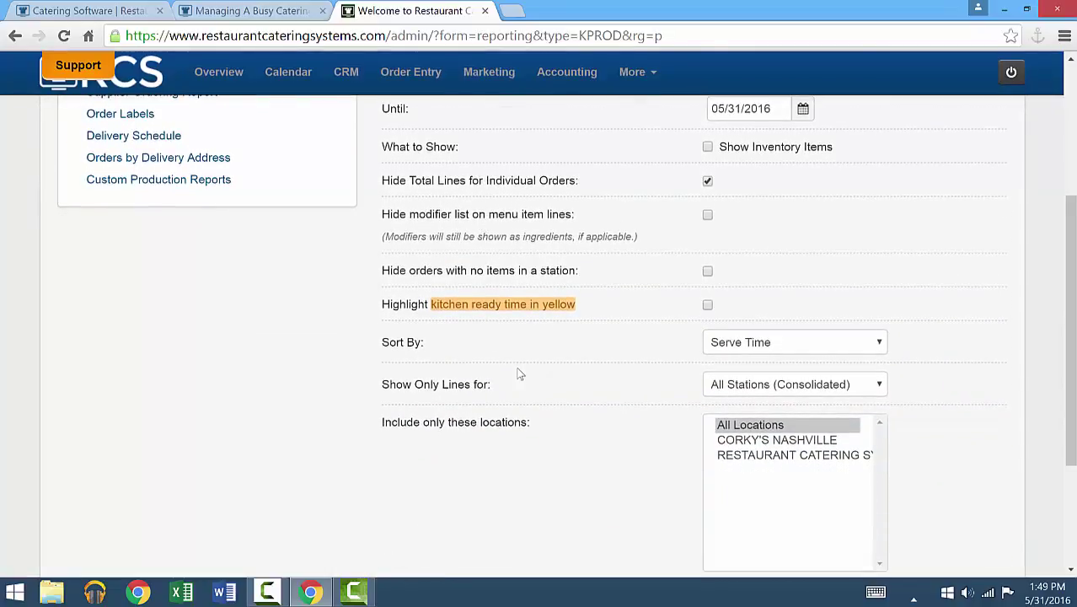
scroll(518, 373, "down", 1)
left_click(752, 314)
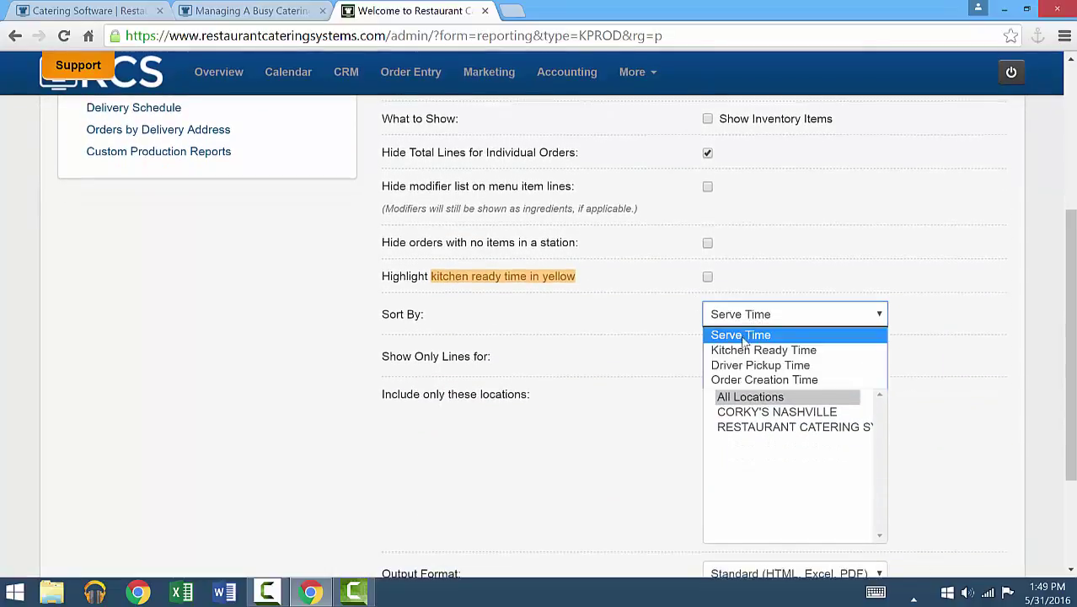
left_click(595, 312)
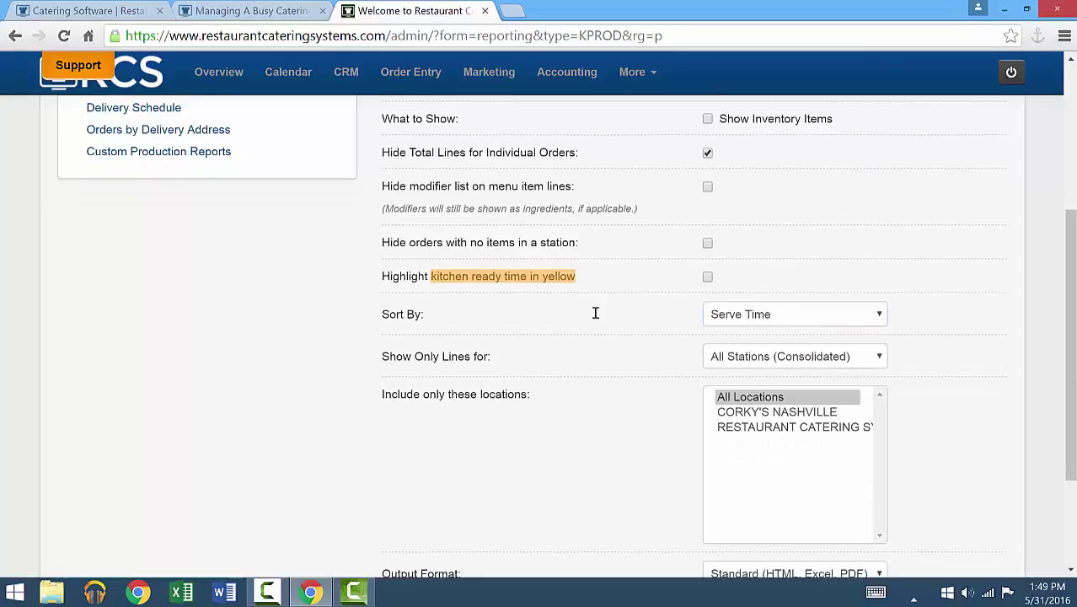
scroll(585, 381, "down", 1)
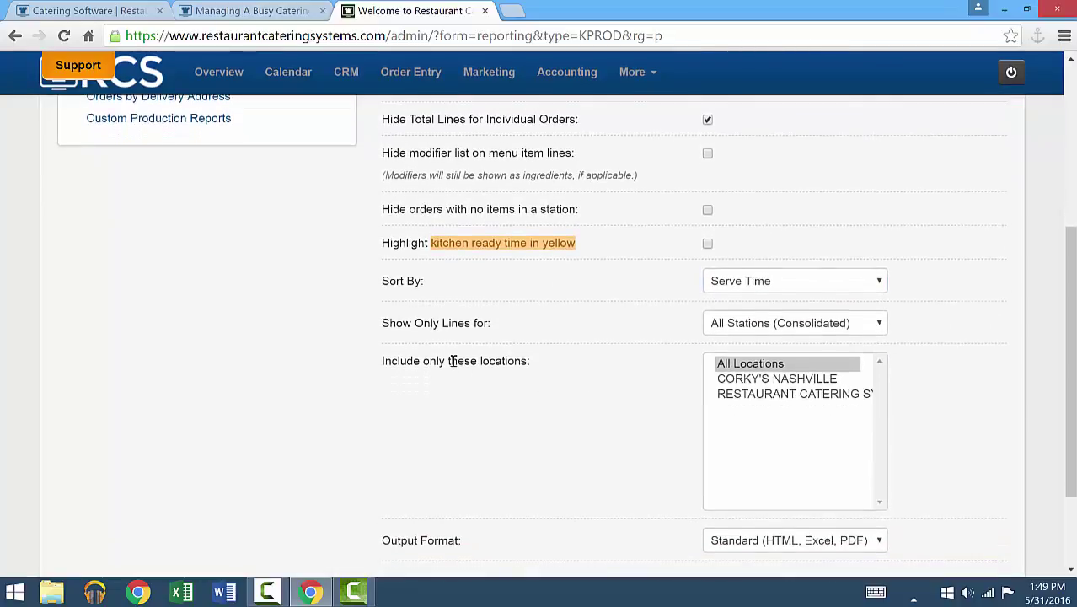
left_click(756, 380)
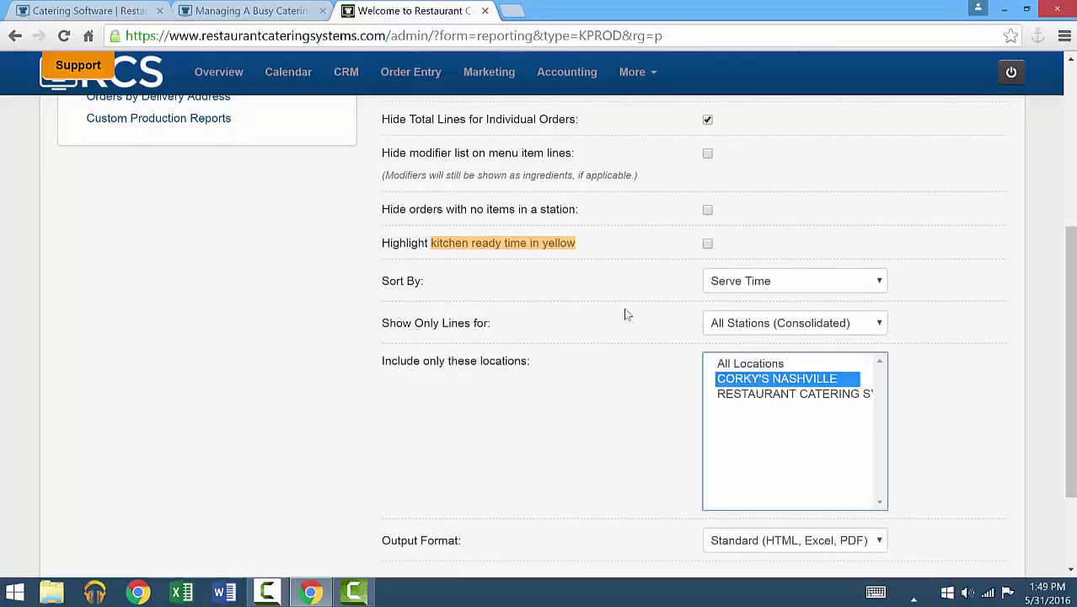
Show only lines for PIT STATION and generate the Kitchen Production Report.
left_click(742, 327)
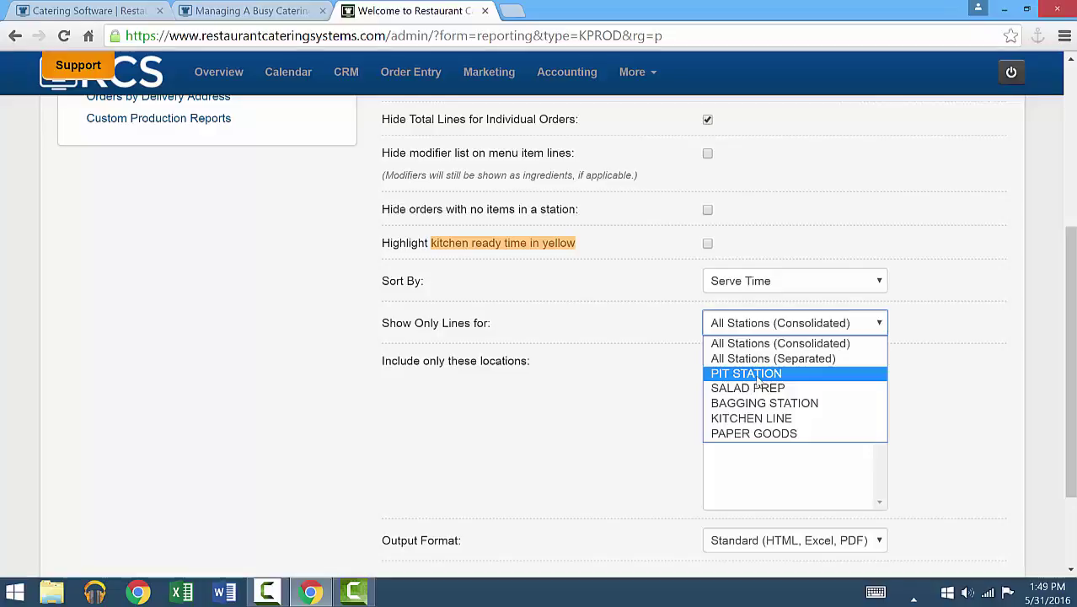
left_click(758, 381)
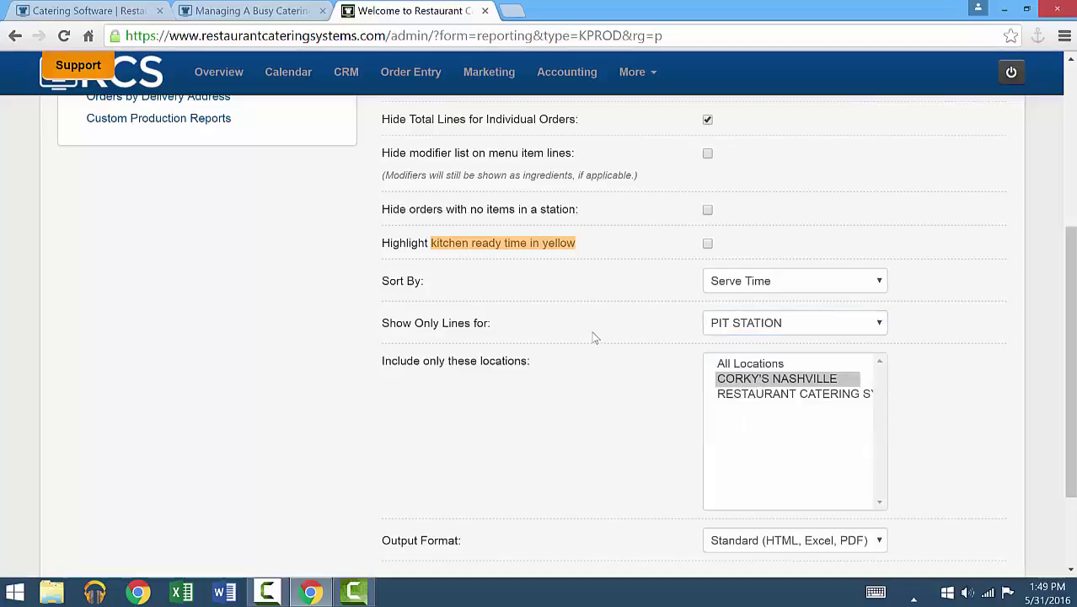
scroll(593, 337, "down", 3)
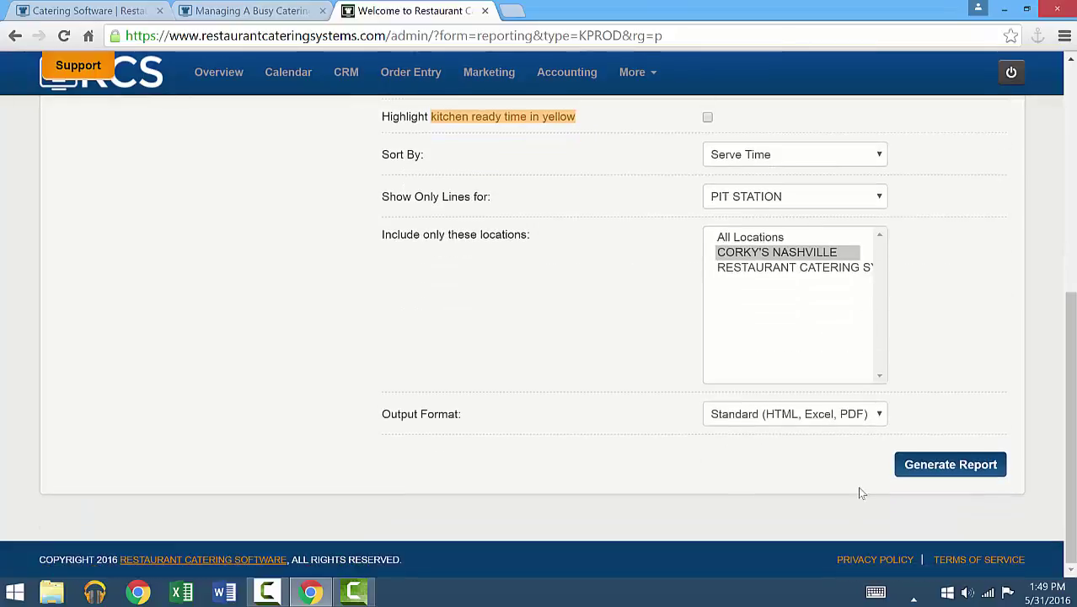
left_click(942, 465)
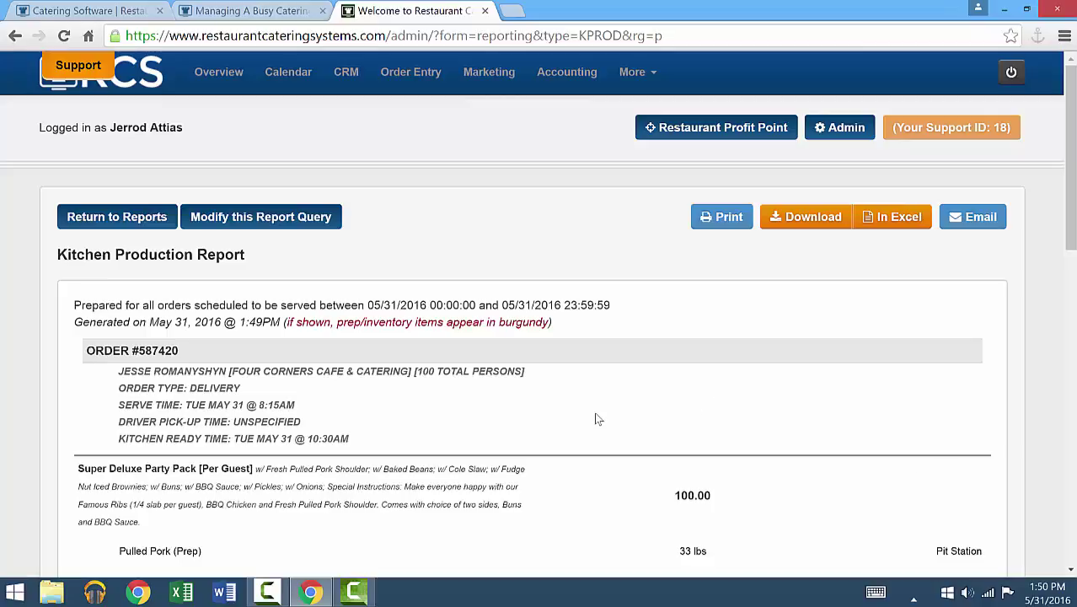
Examine the generated report's order details, pit station ingredients and the totals for all orders.
scroll(595, 419, "down", 3)
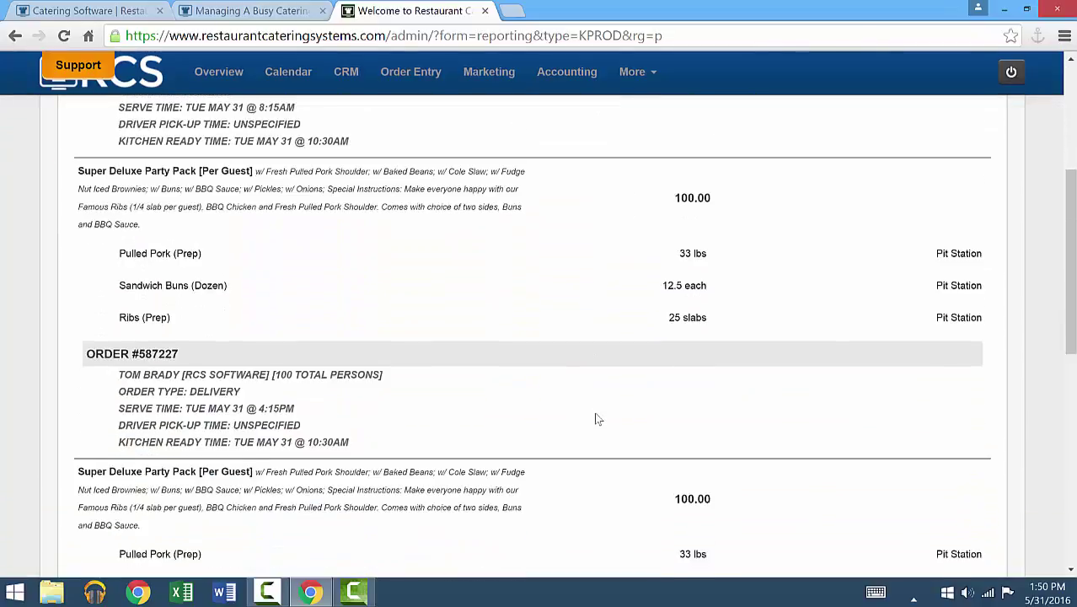
scroll(596, 419, "up", 1)
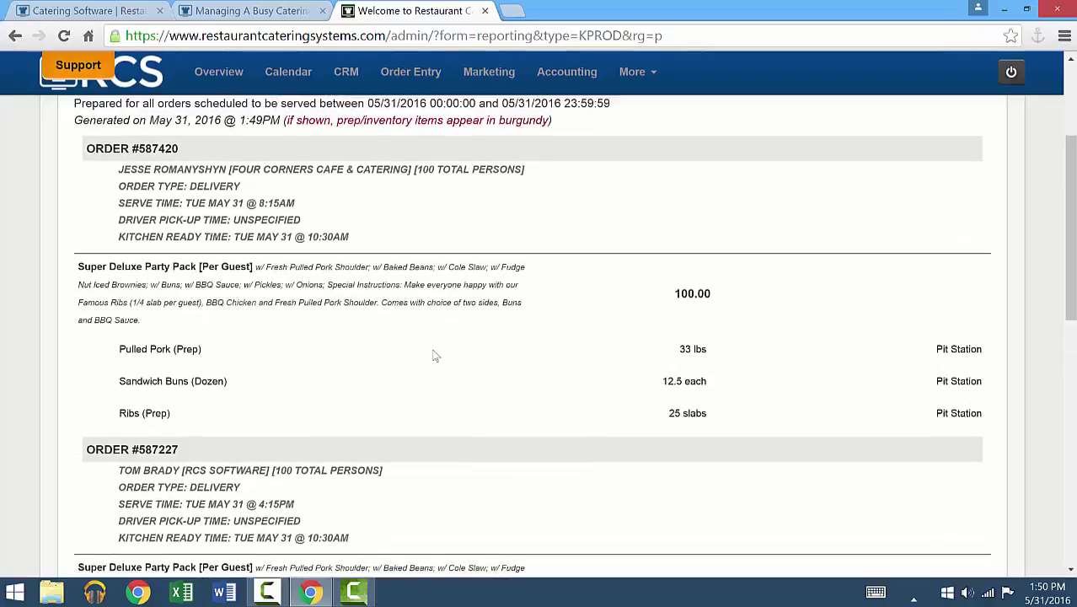
scroll(390, 312, "up", 1)
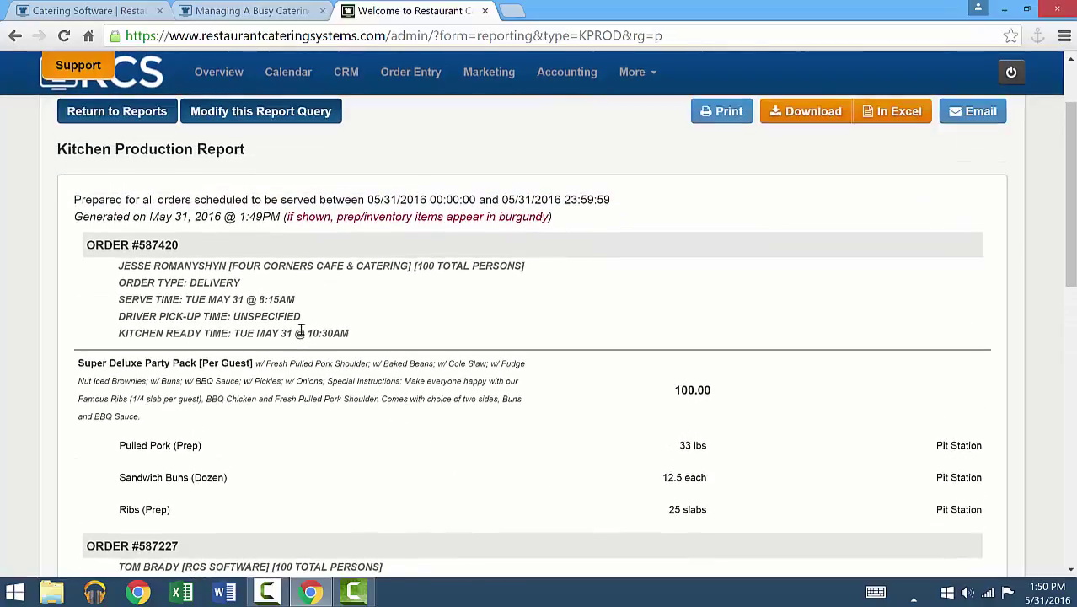
scroll(301, 329, "down", 1)
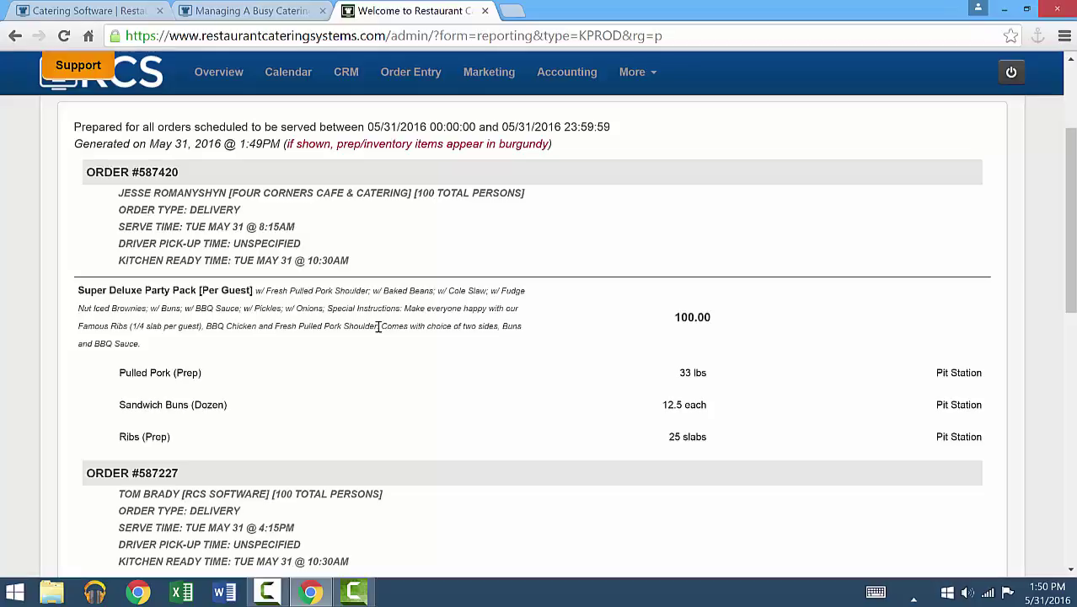
scroll(378, 327, "down", 4)
scroll(378, 327, "down", 5)
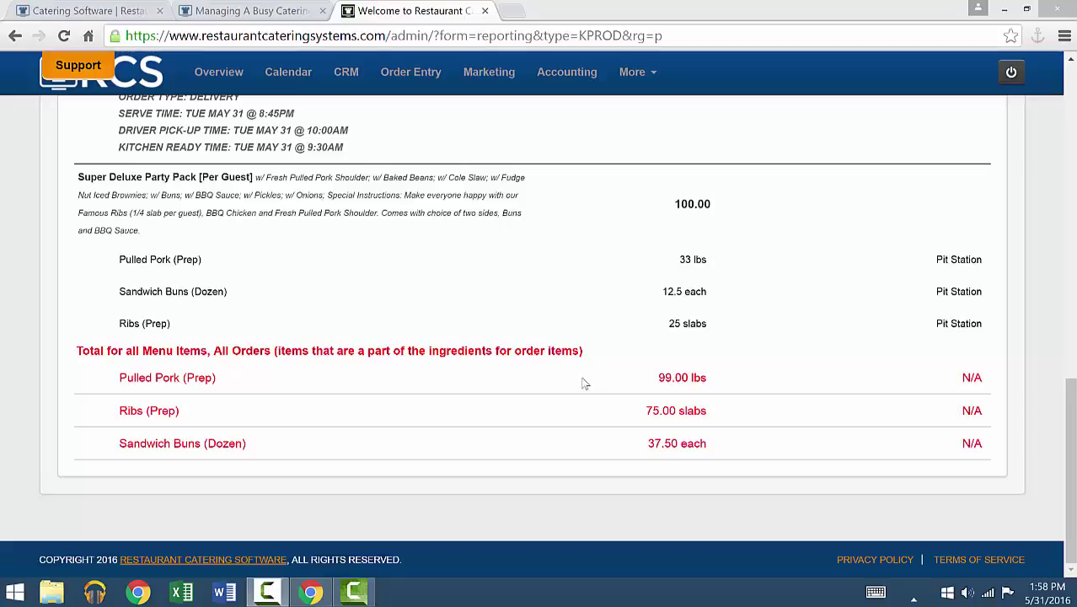
Return to the report categories and open the Tablet Production Report options.
left_click(638, 80)
left_click(644, 112)
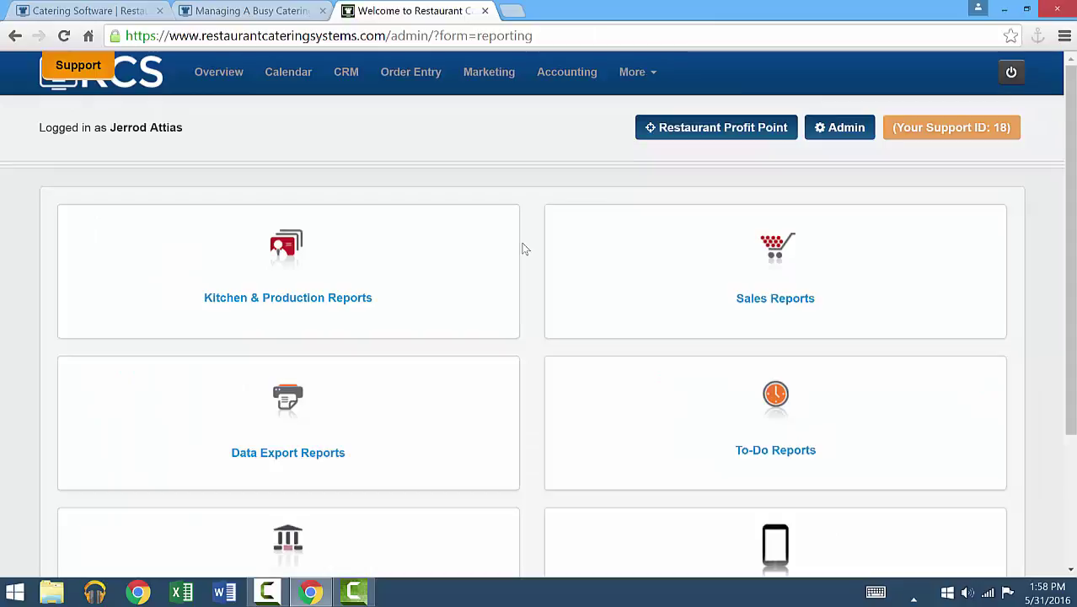
scroll(522, 249, "down", 3)
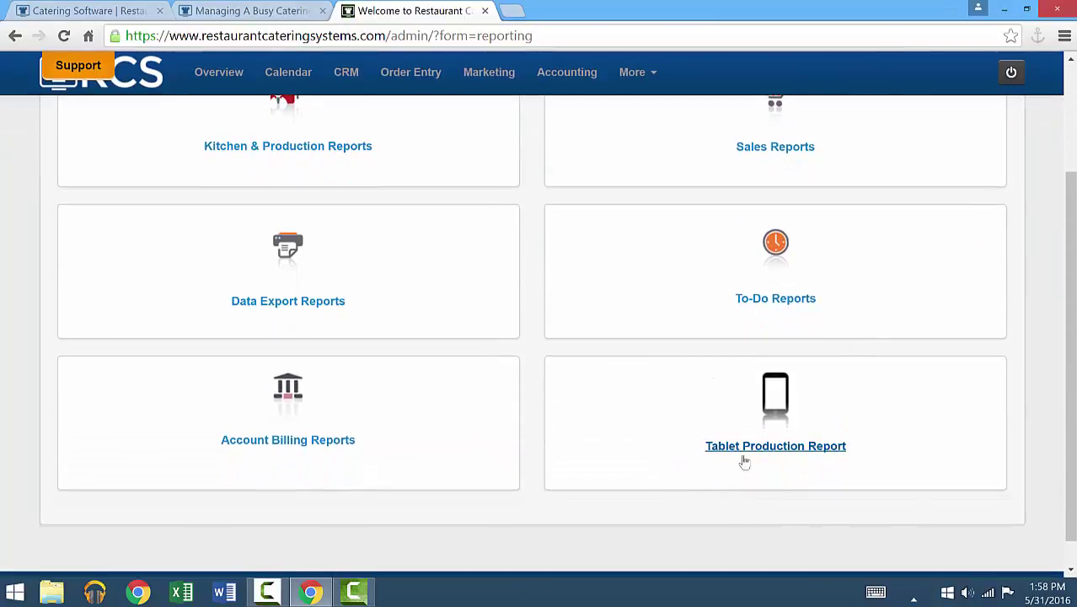
left_click(800, 455)
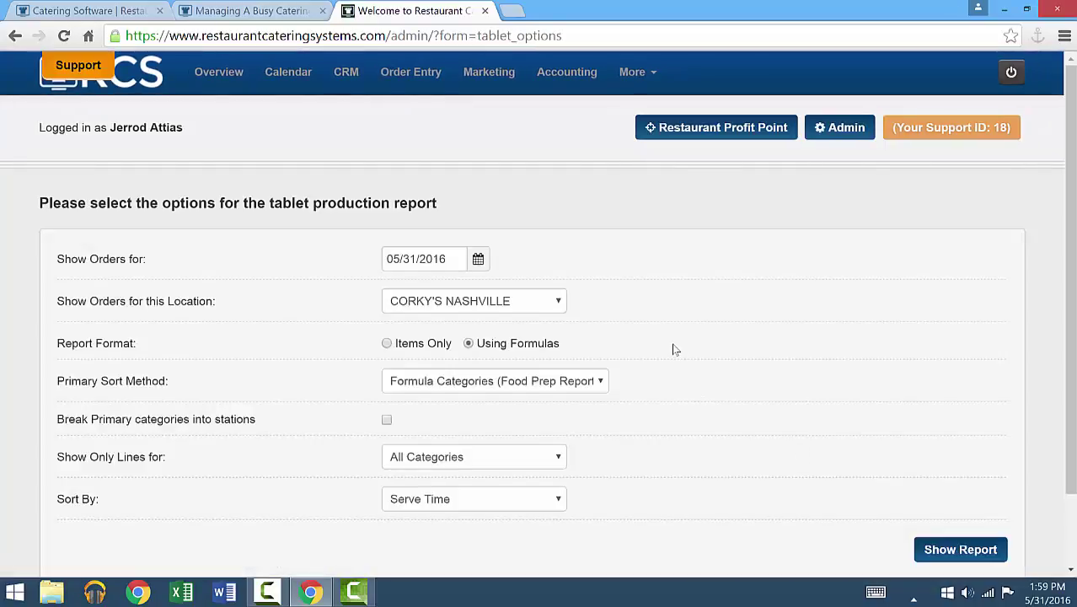
Check the primary sort method and category choices, keep the existing settings, and show the tablet production report.
scroll(674, 349, "down", 1)
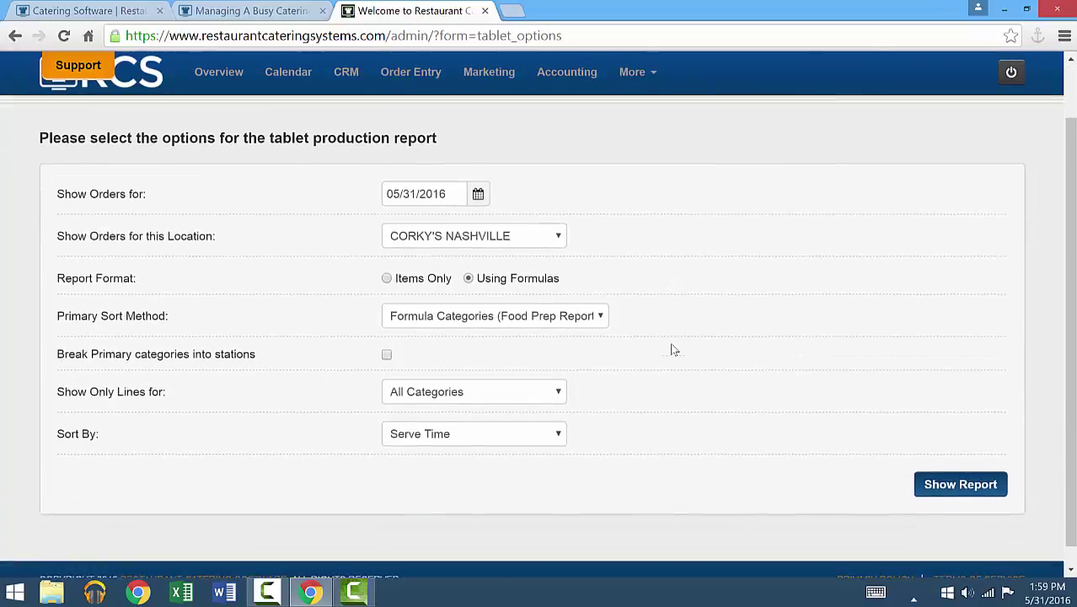
left_click(521, 319)
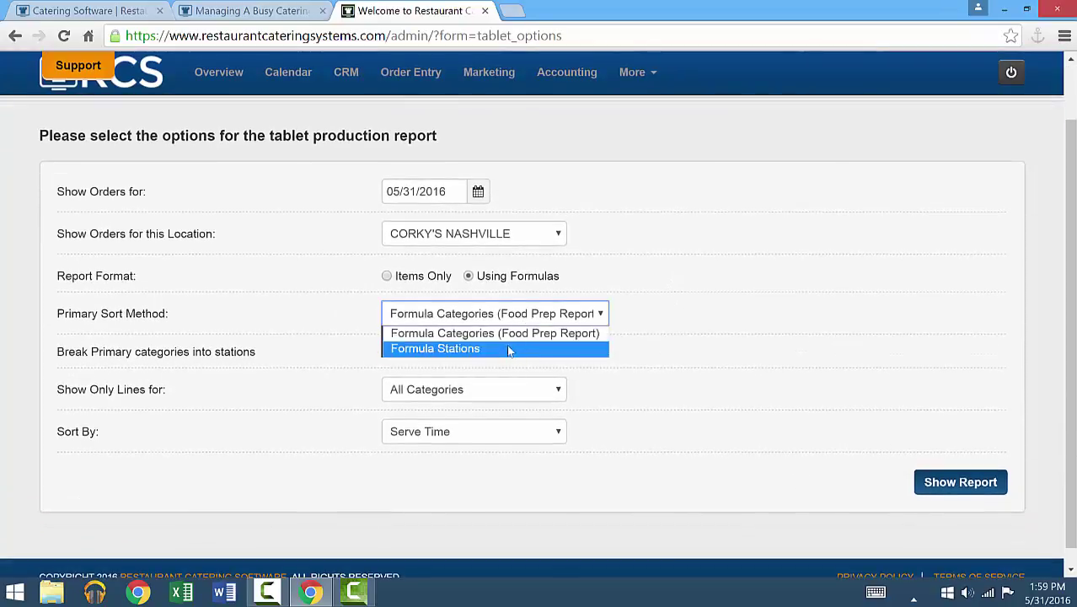
left_click(594, 368)
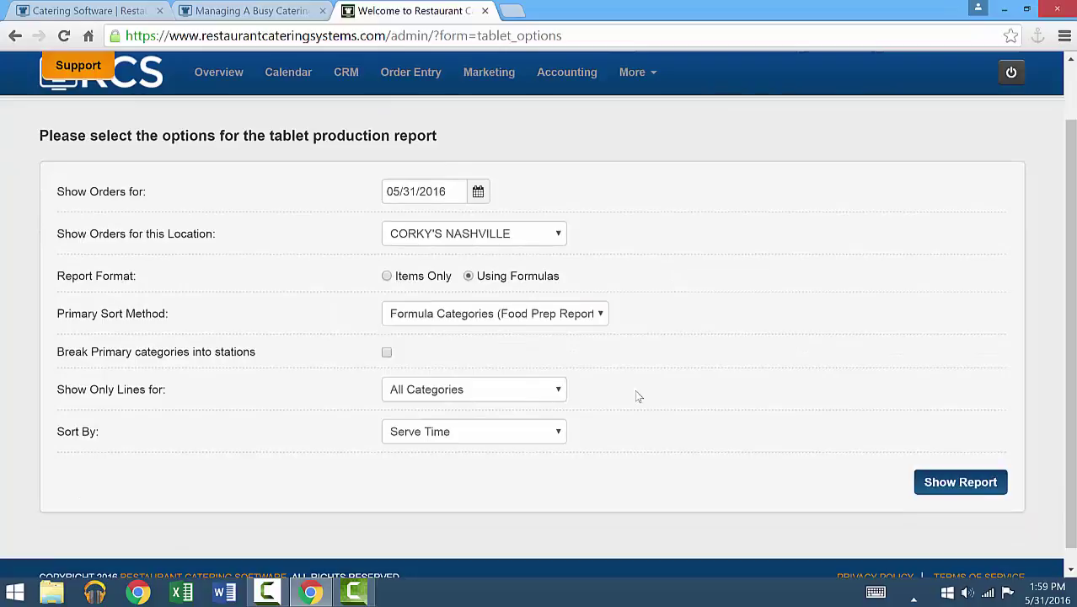
left_click(546, 393)
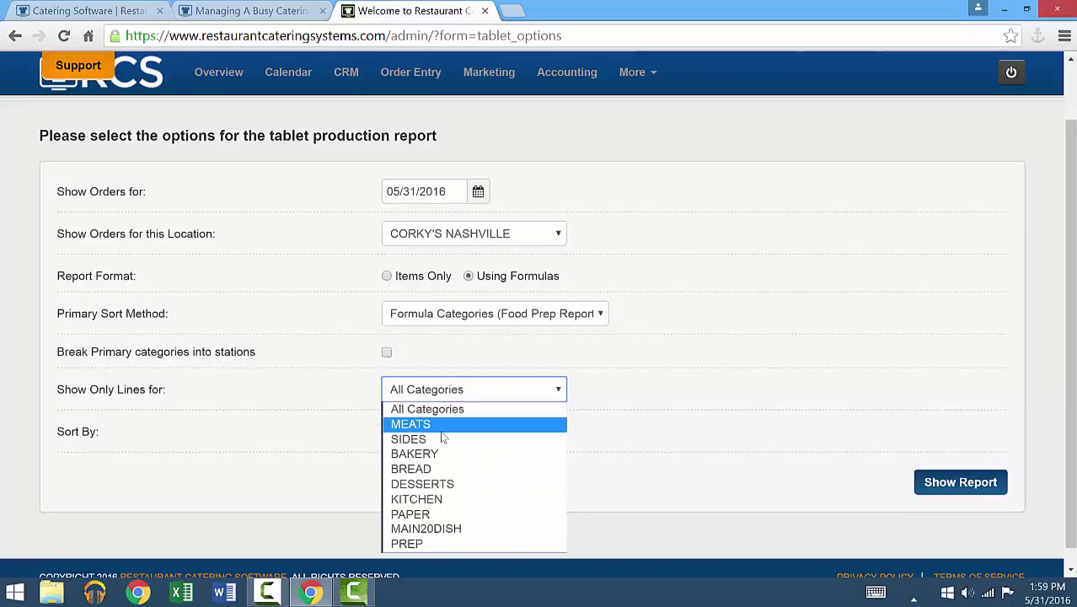
left_click(620, 432)
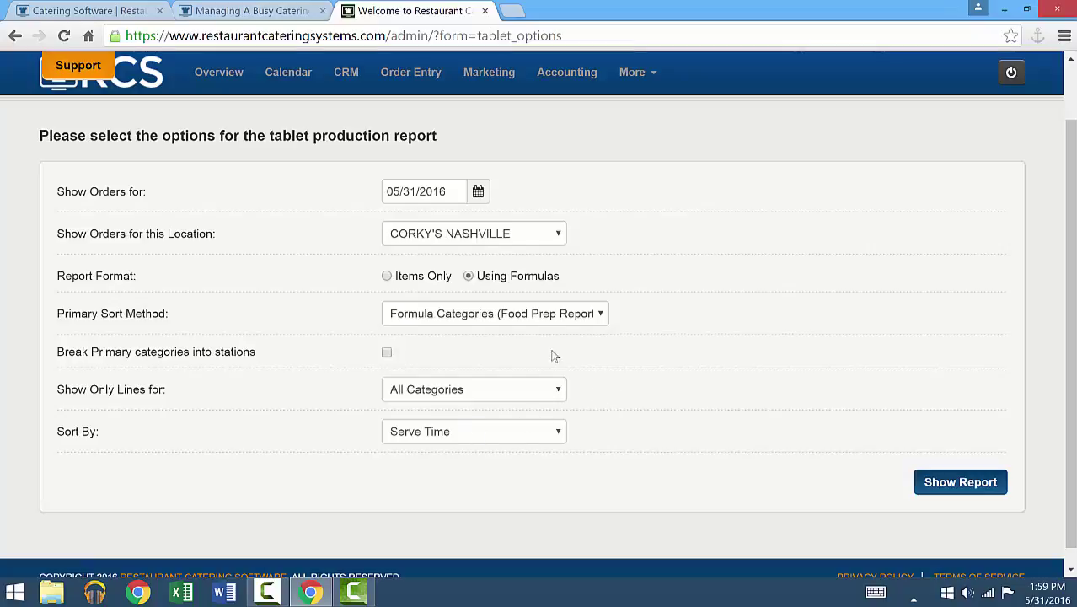
left_click(948, 482)
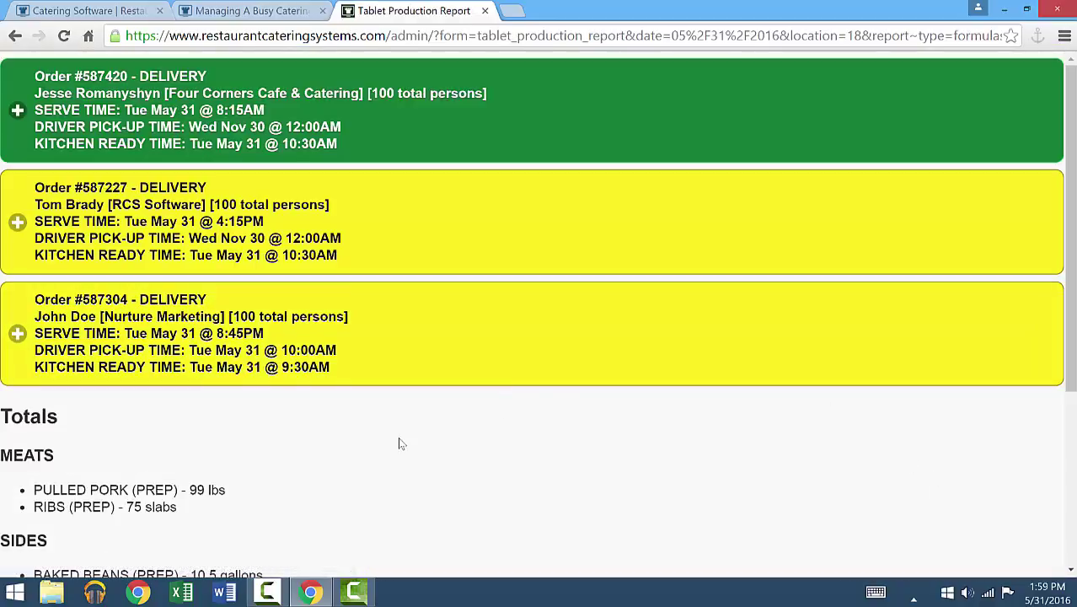
Examine the tablet report's order list and the prep totals for each food category.
scroll(401, 444, "down", 3)
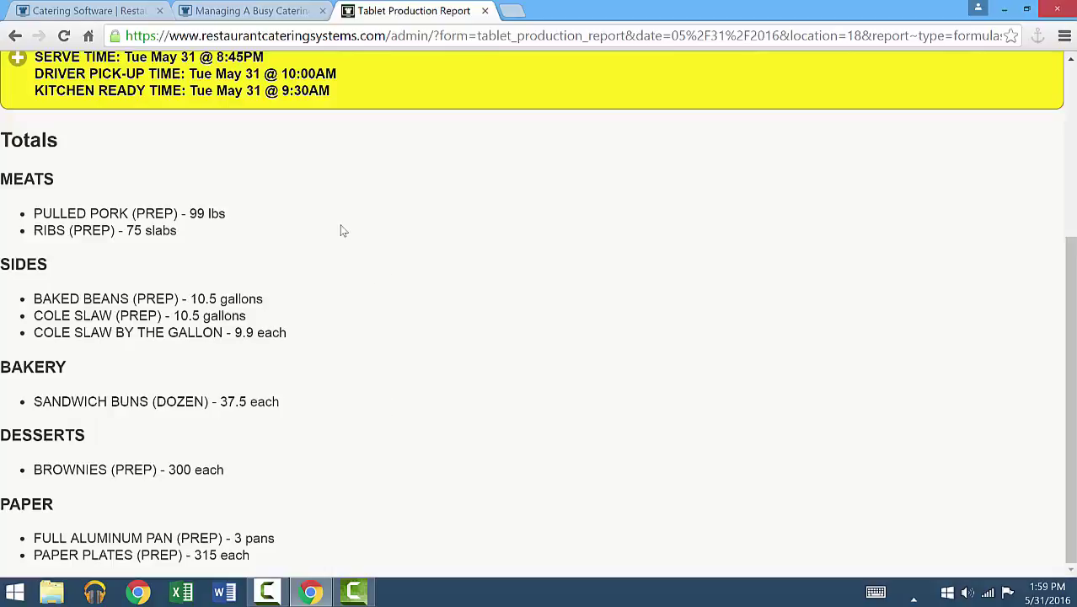
scroll(340, 224, "up", 3)
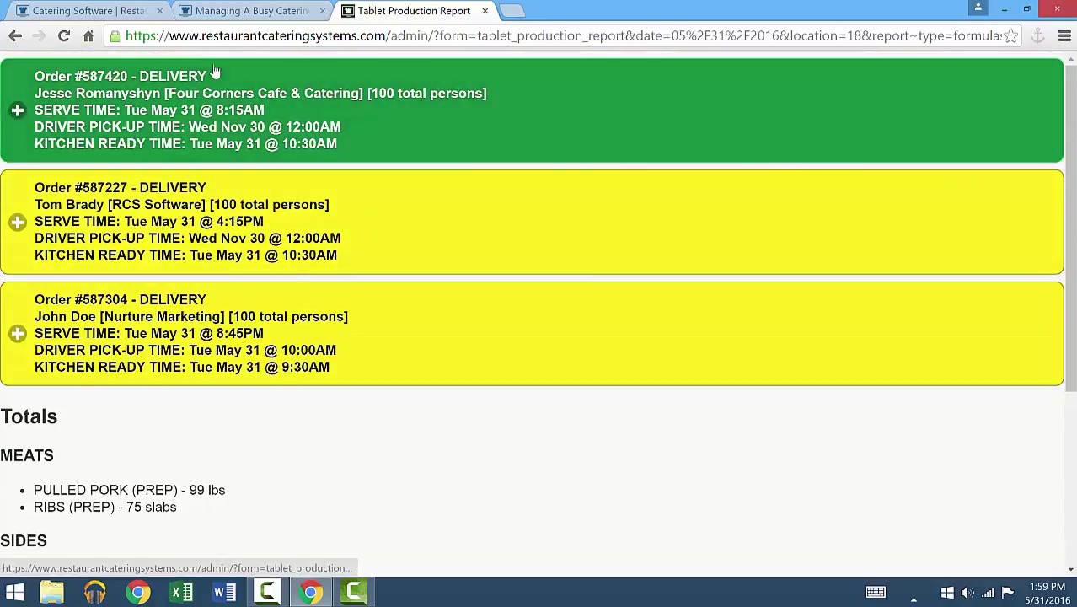
scroll(269, 364, "down", 3)
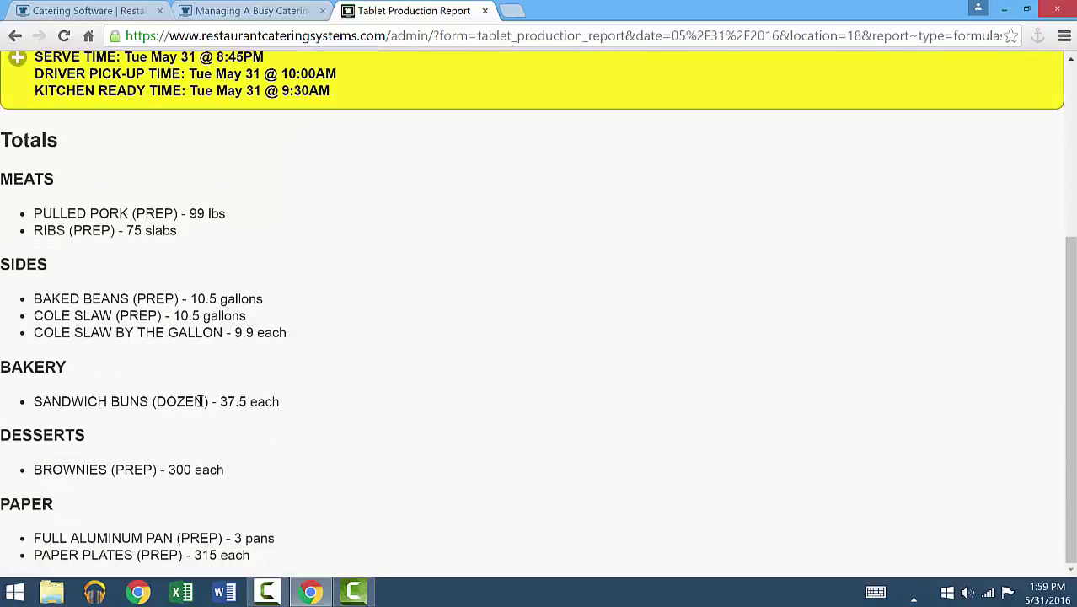
scroll(202, 400, "up", 3)
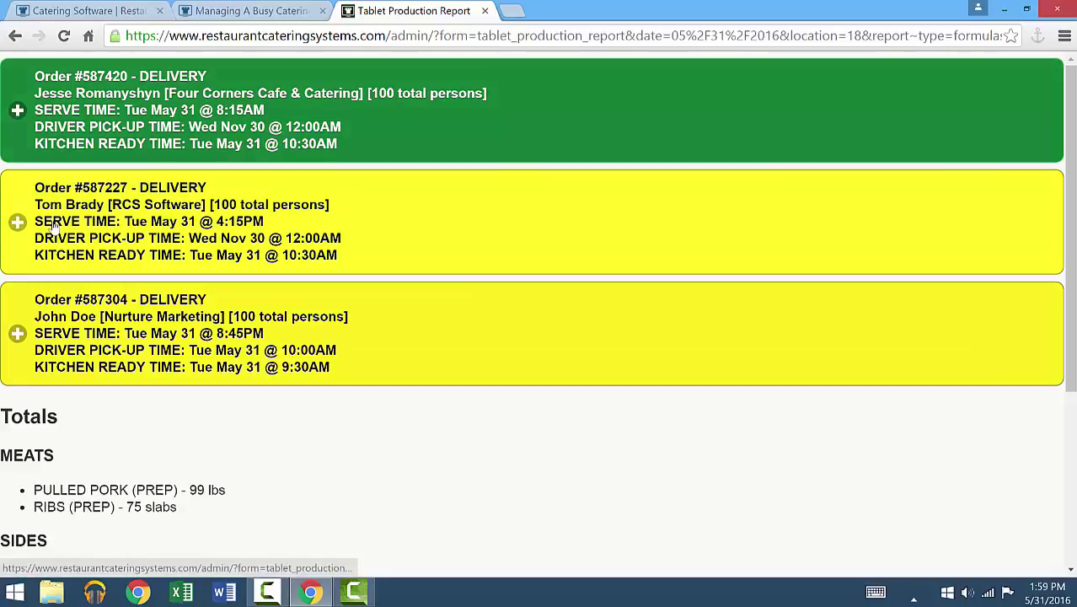
Expand the RCS Software order's MEATS category and mark Pulled Pork (Prep) and Ribs (Prep) as done.
left_click(53, 226)
scroll(194, 258, "down", 2)
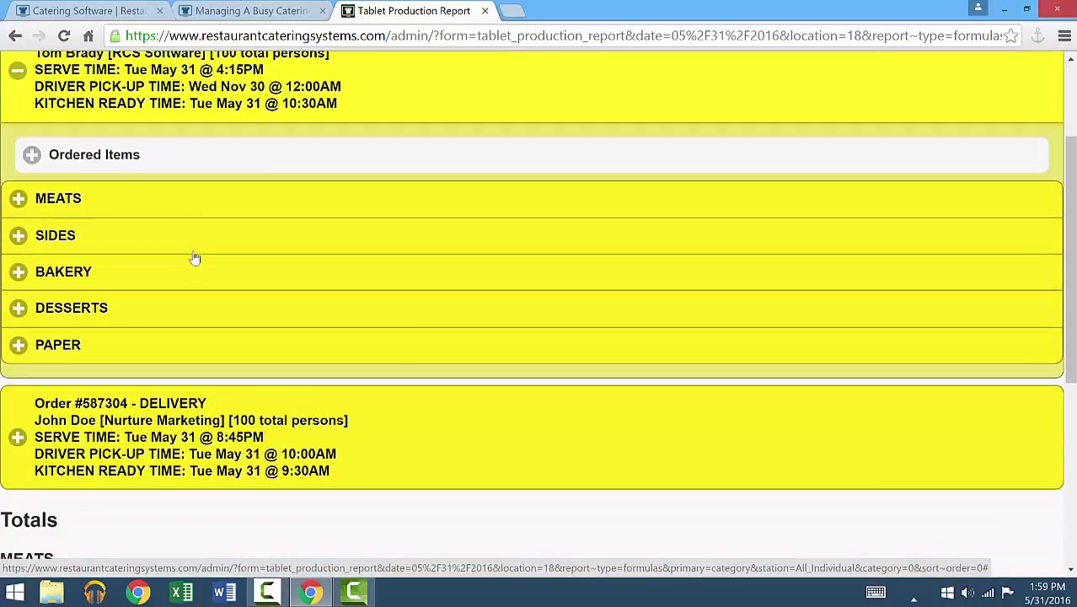
left_click(74, 202)
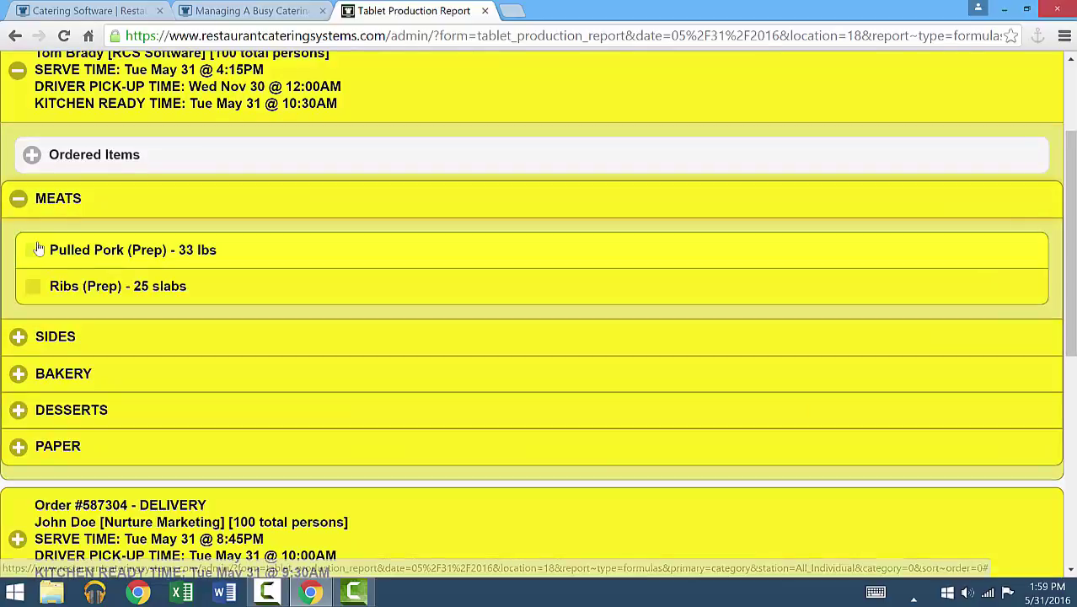
left_click(33, 249)
left_click(42, 287)
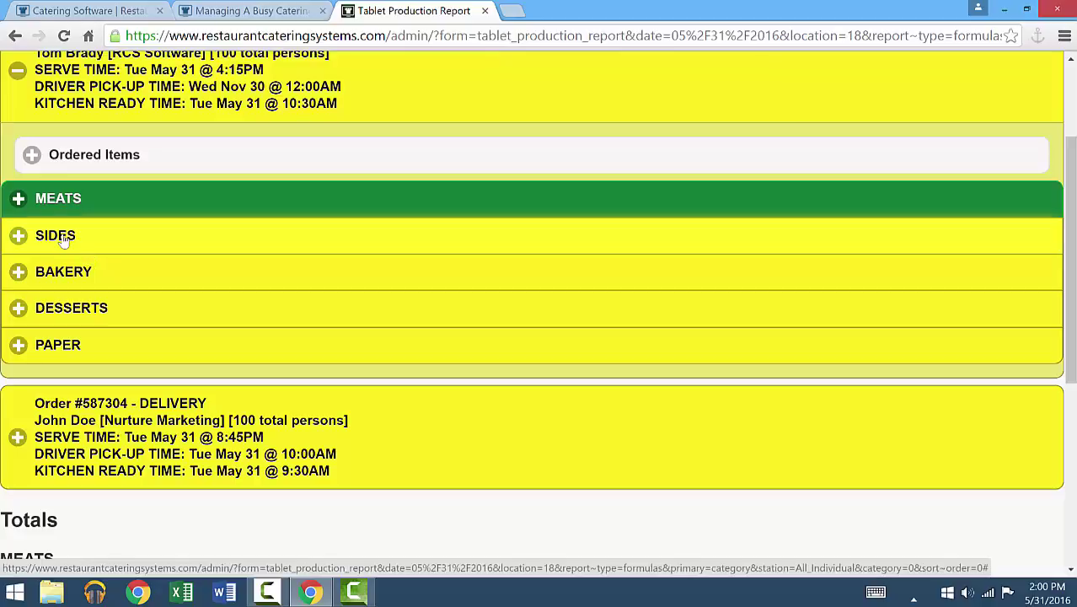
Expand the RCS Software order's SIDES category and mark Baked Beans (Prep), Cole Slaw (Prep) and Cole Slaw By The Gallon as done.
left_click(68, 235)
left_click(59, 324)
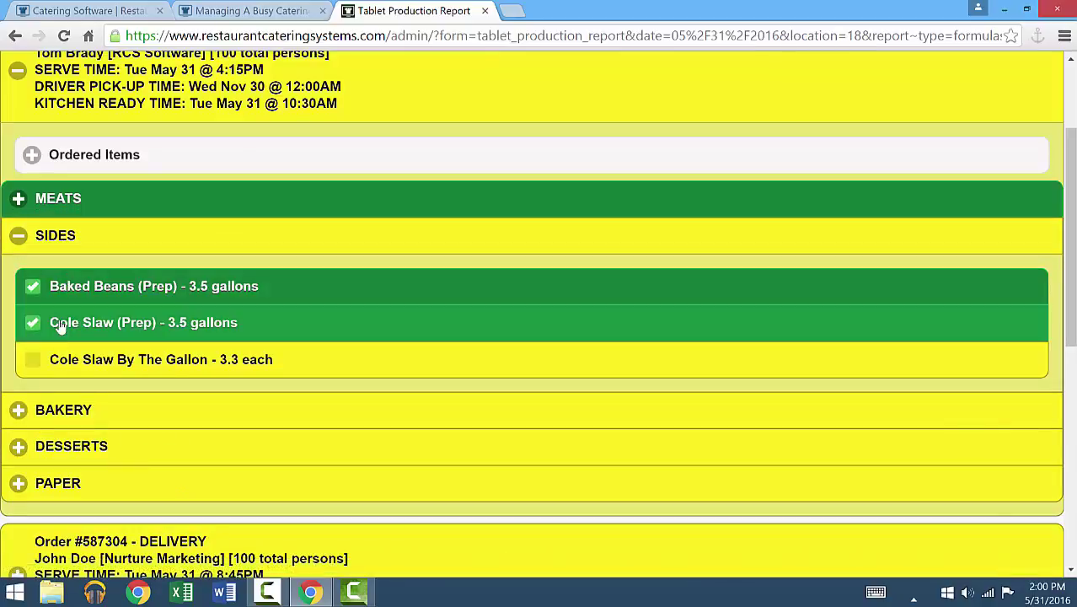
left_click(60, 358)
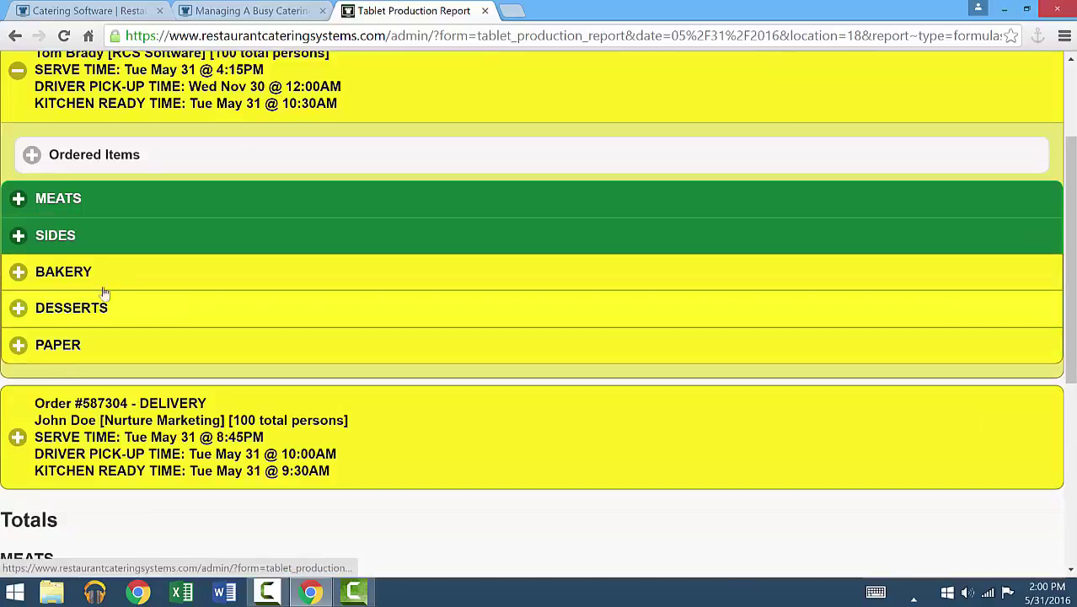
Expand the order's BAKERY and DESSERTS categories and mark their prep items as done.
left_click(97, 282)
left_click(78, 328)
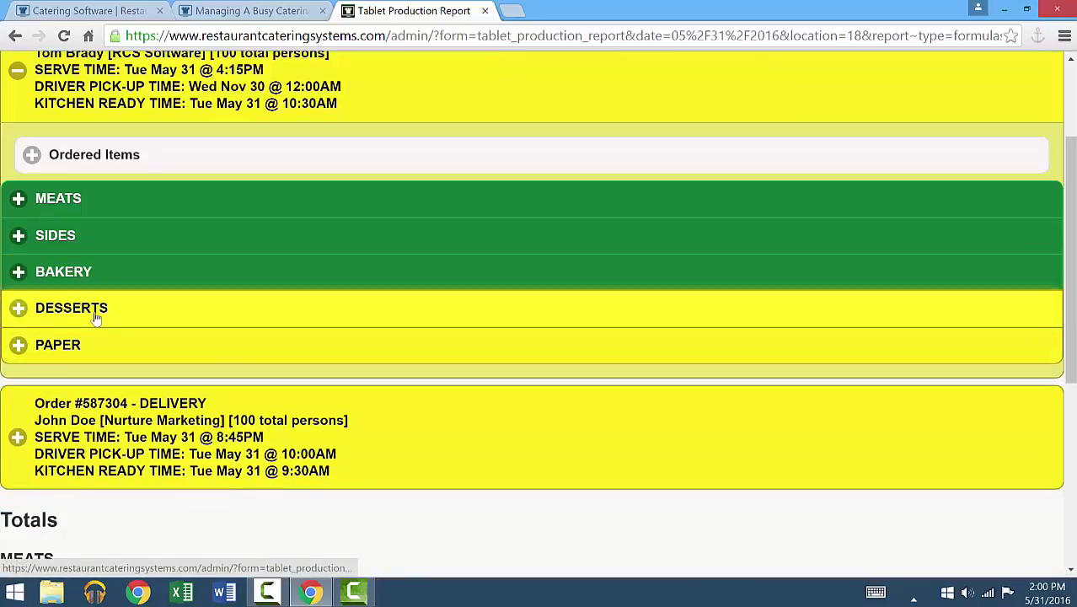
left_click(94, 312)
left_click(84, 360)
Expand the order's PAPER category and mark Full Aluminum Pan (Prep) and Paper Plates (Prep) as done.
left_click(97, 353)
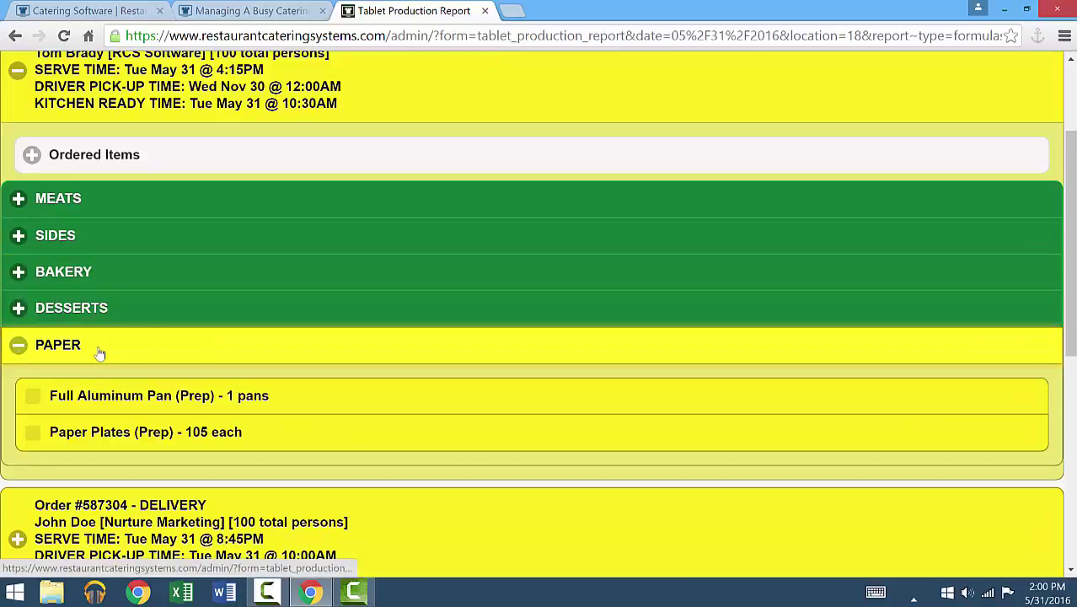
left_click(74, 395)
left_click(74, 432)
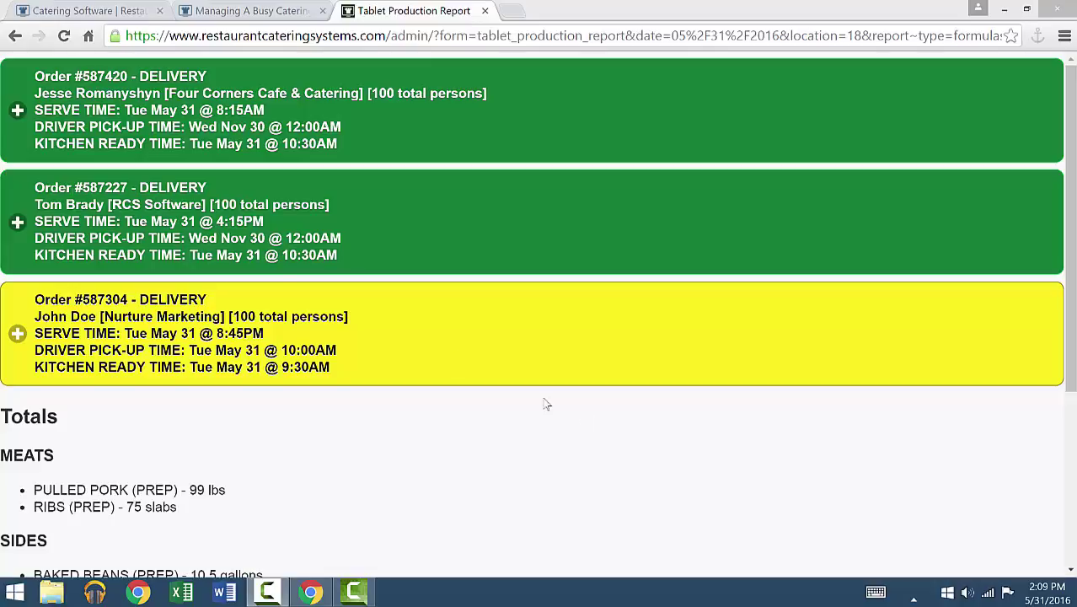
Leave the tablet report and open the Supplier Ordering Report parameters among the Kitchen & Production Reports.
left_click(15, 36)
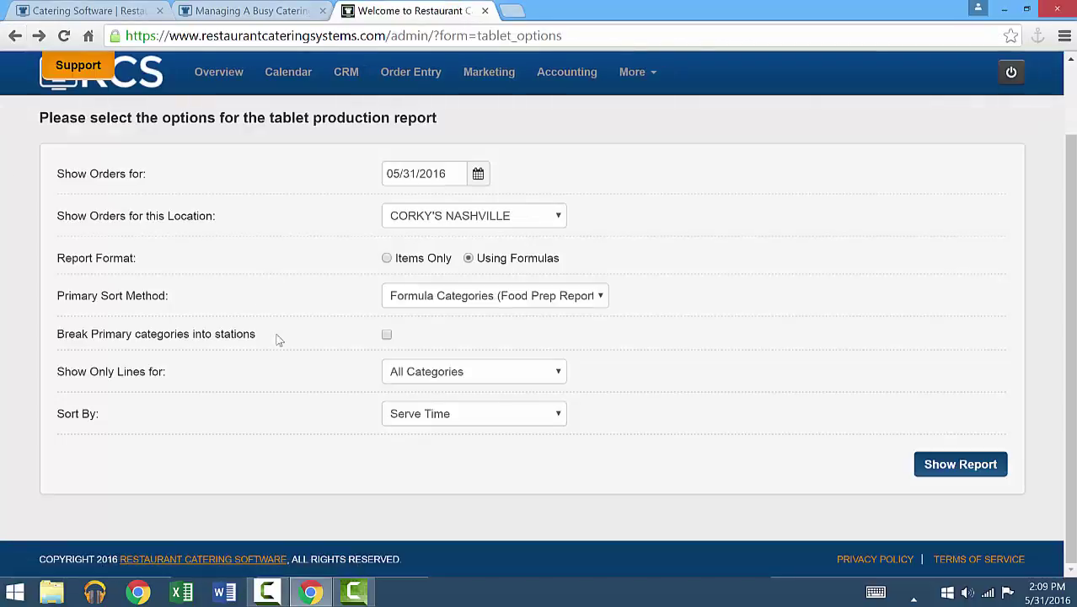
left_click(632, 72)
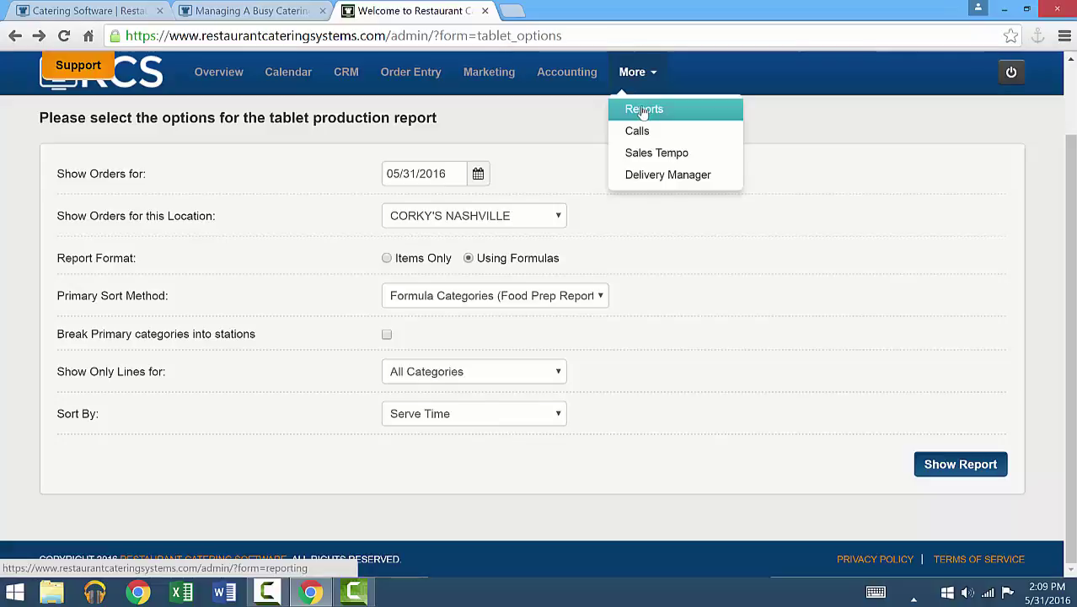
left_click(643, 110)
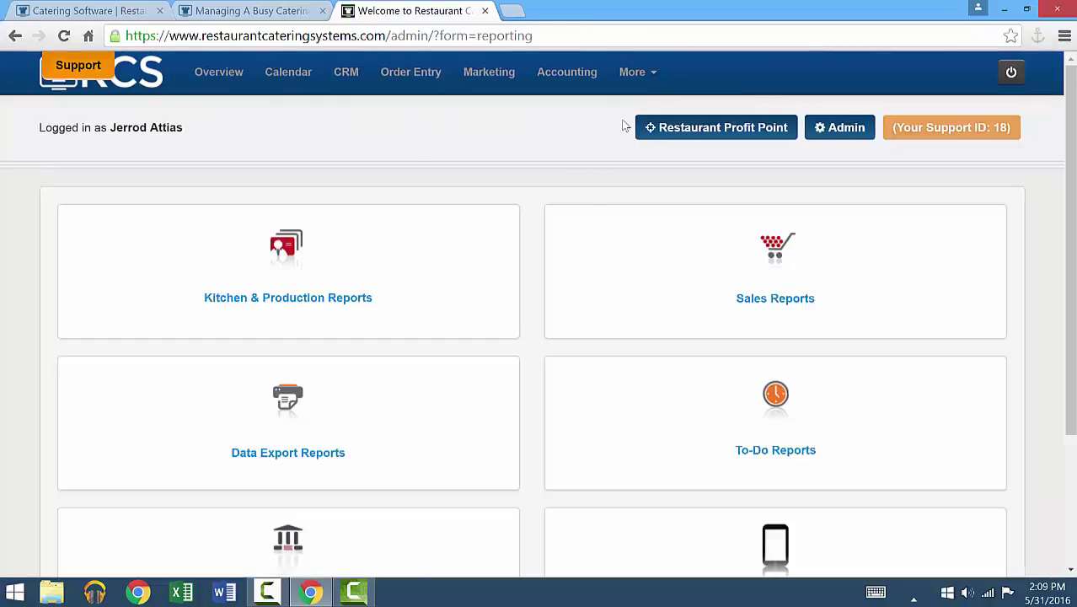
left_click(354, 300)
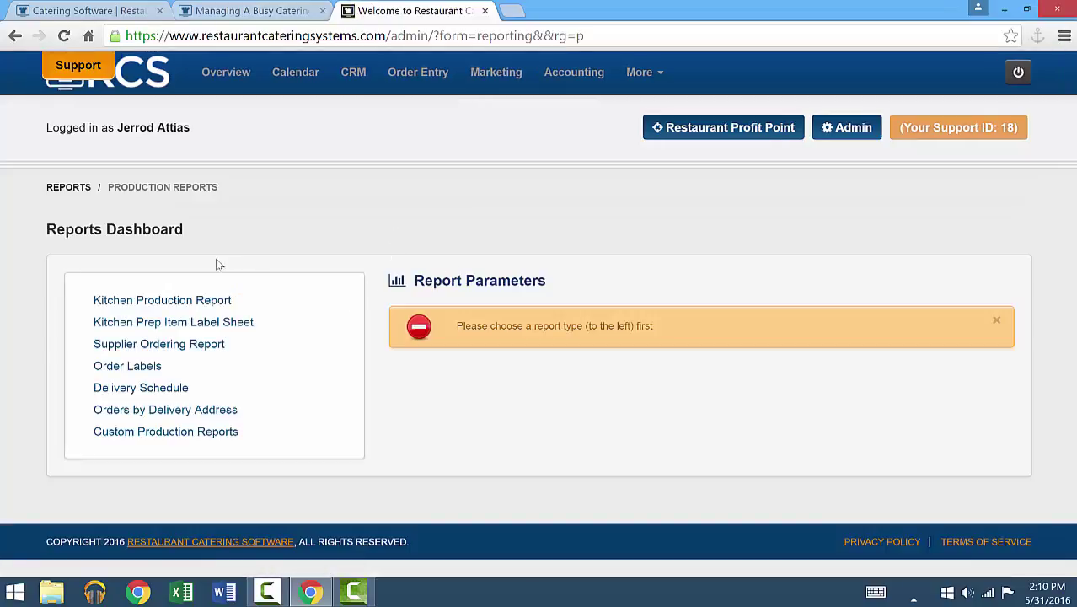
left_click(178, 344)
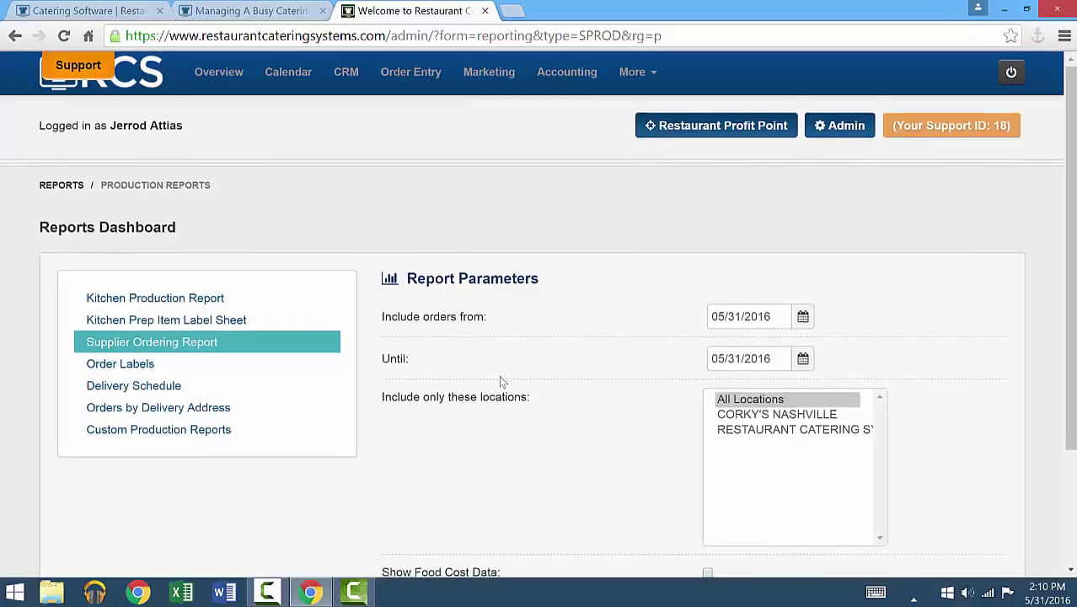
Generate the supplier ordering report for 05/31/2016 and all locations with food cost data shown.
scroll(500, 379, "down", 1)
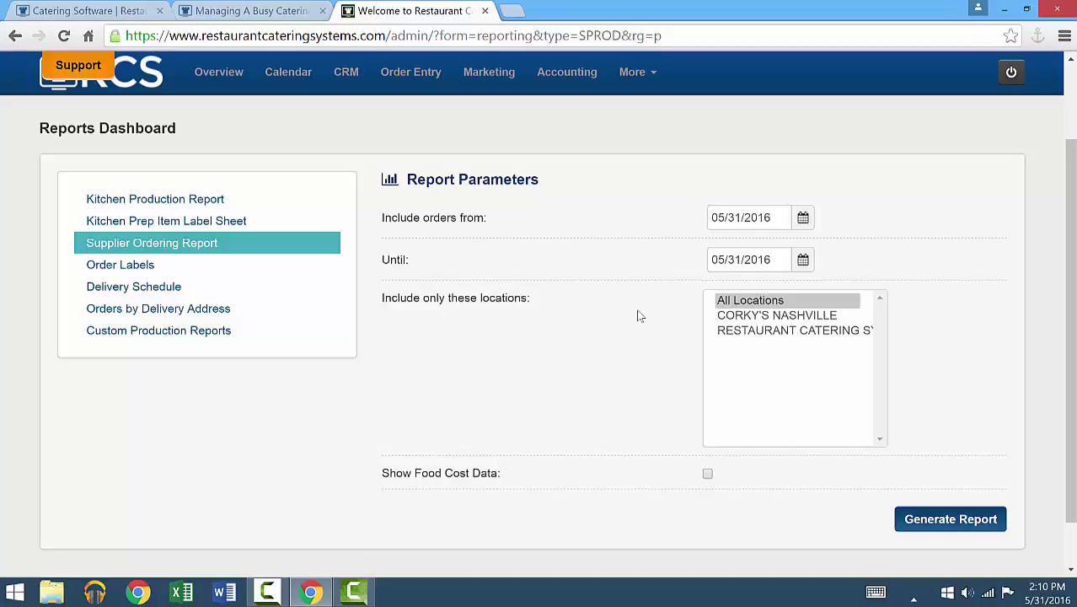
scroll(624, 329, "down", 1)
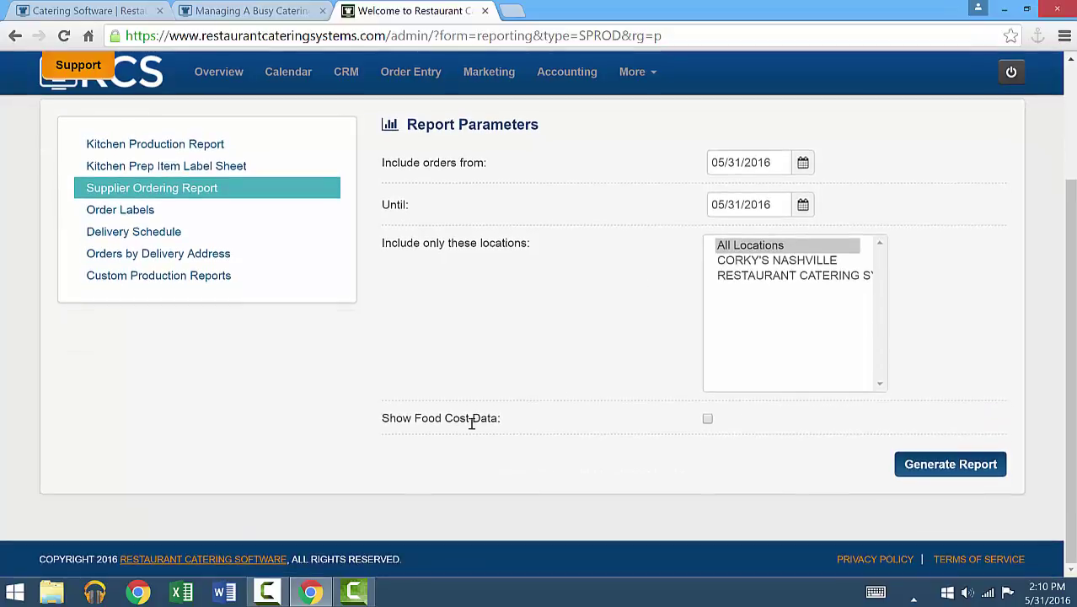
left_click(708, 421)
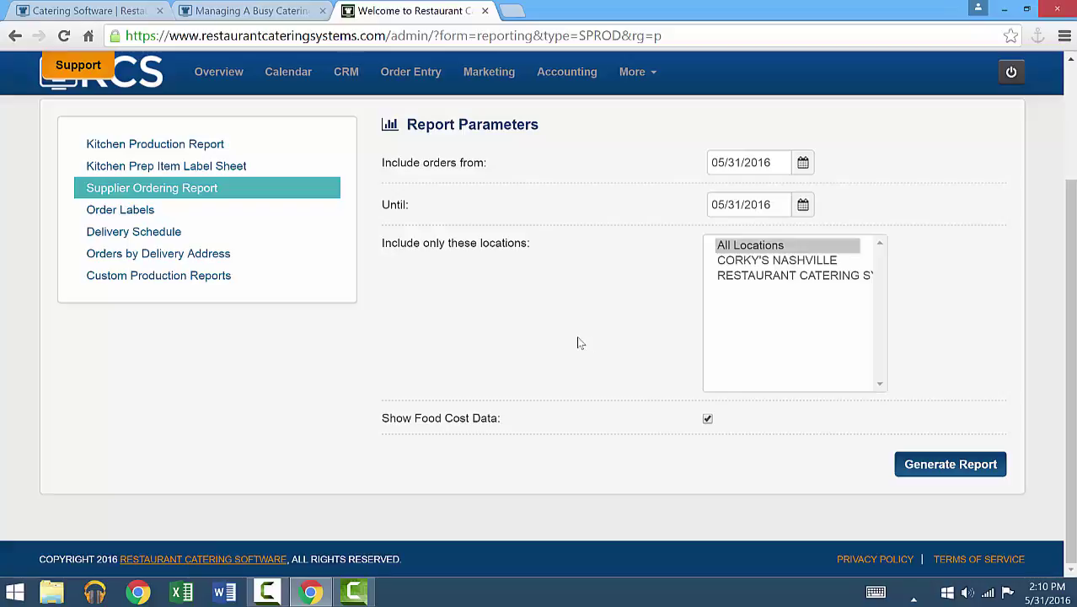
left_click(934, 474)
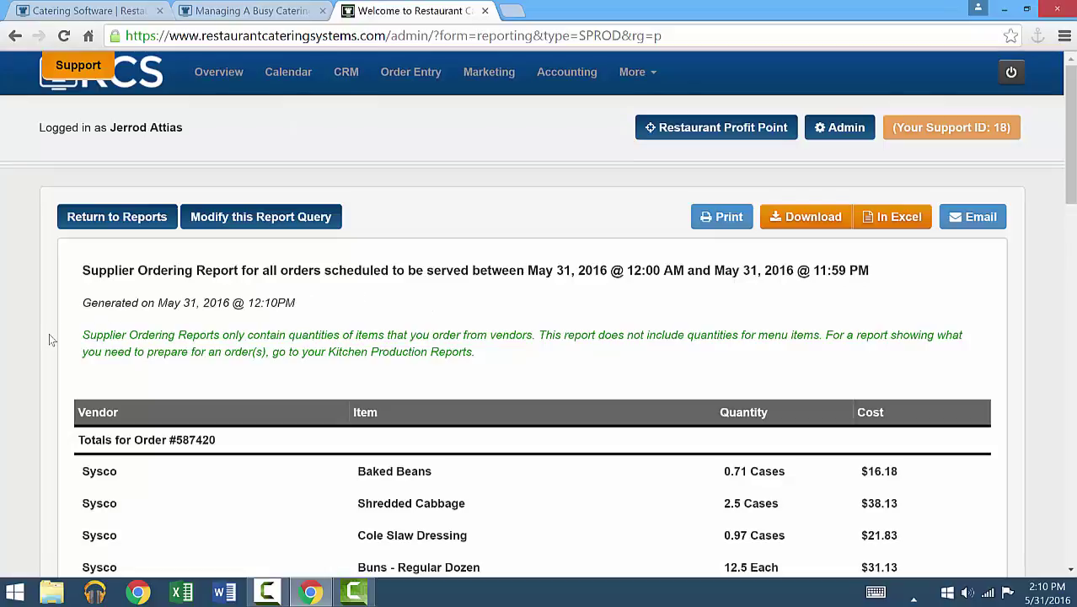
Examine the supplier item quantities and food costs for each order and the overall report totals.
scroll(48, 330, "down", 2)
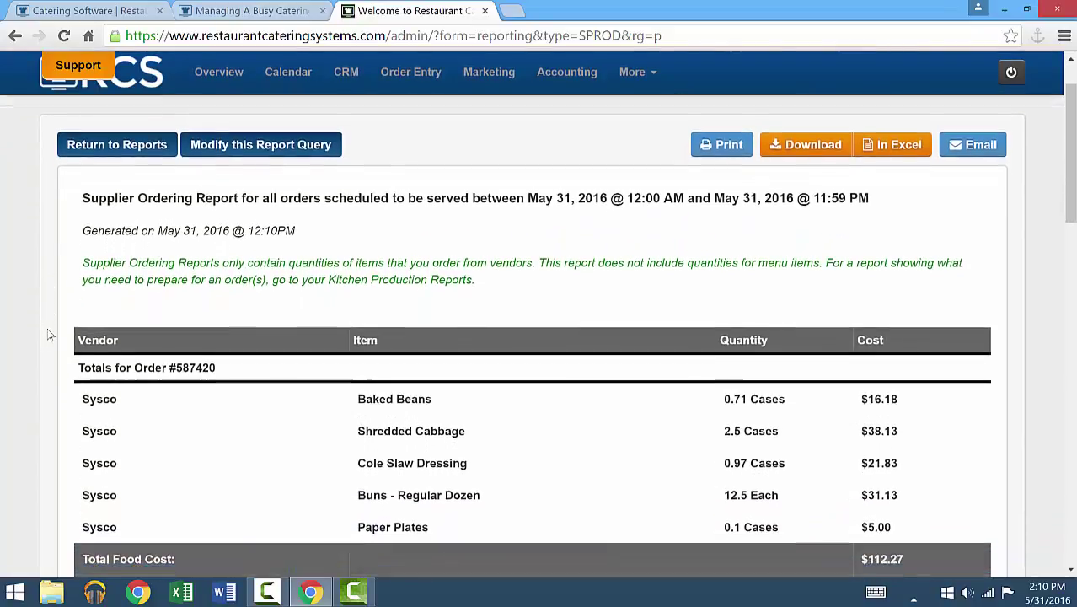
scroll(48, 335, "down", 5)
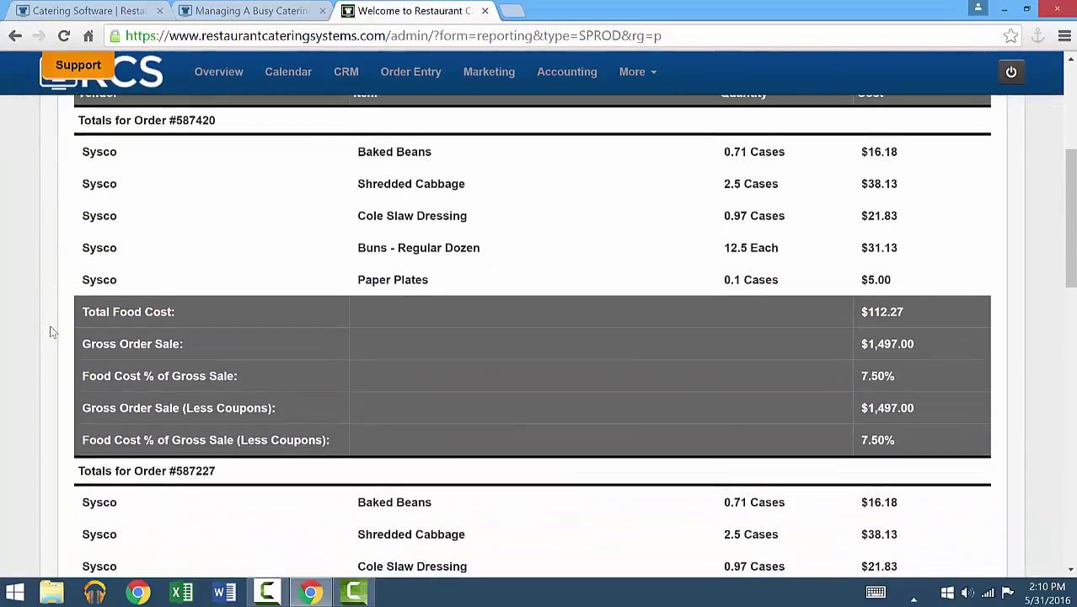
scroll(598, 238, "up", 3)
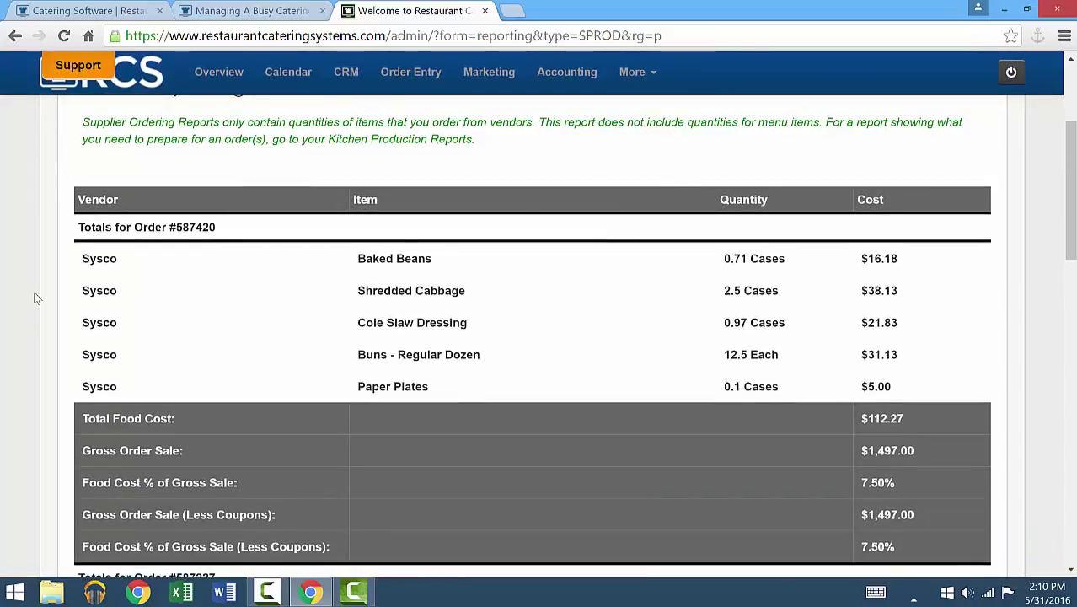
scroll(35, 297, "down", 2)
scroll(36, 297, "down", 6)
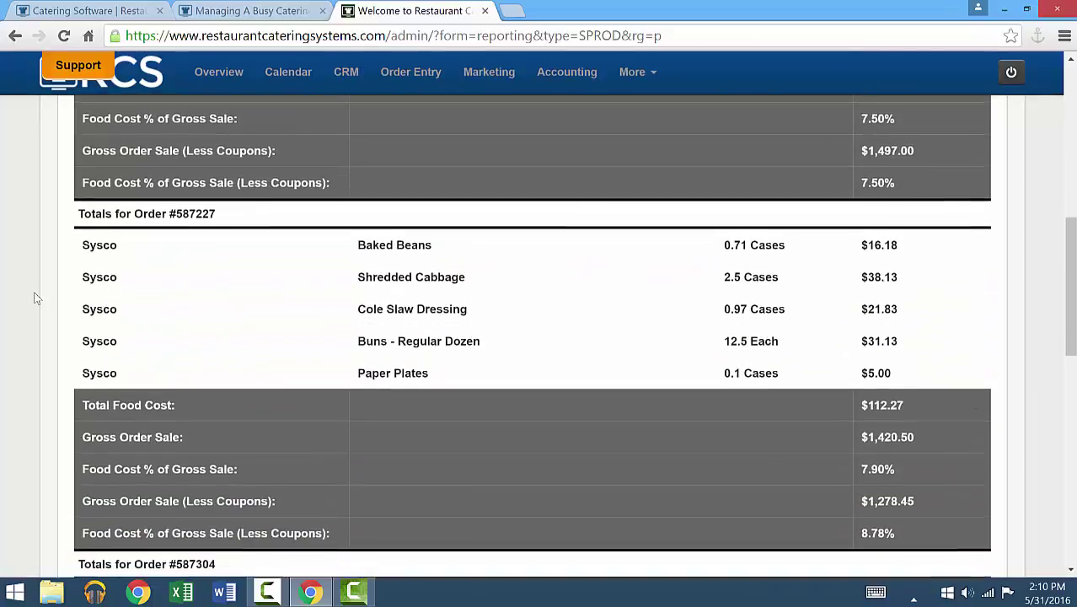
scroll(51, 287, "down", 5)
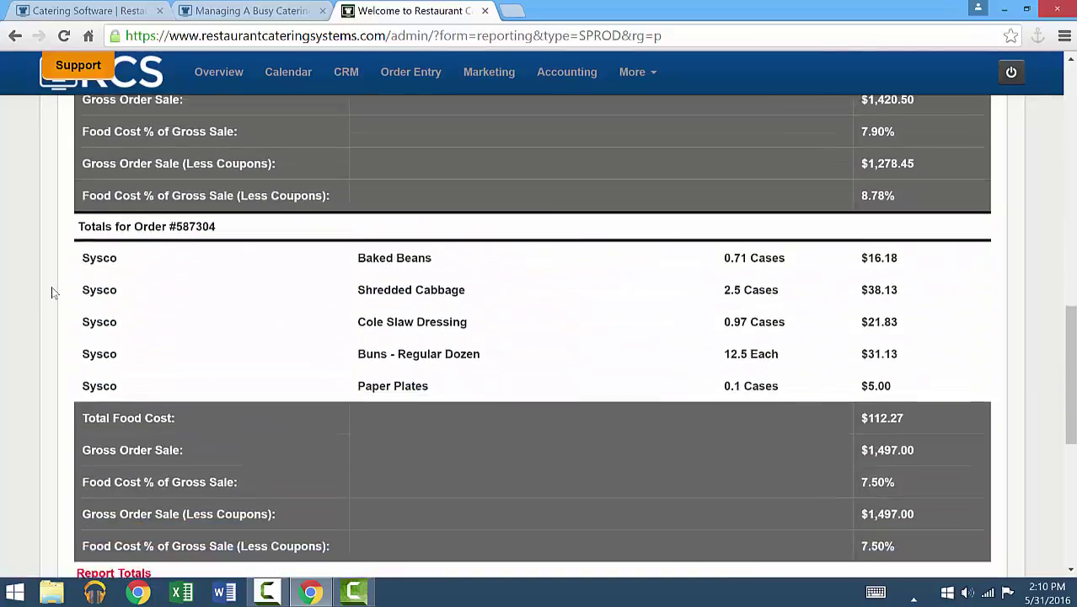
scroll(52, 292, "down", 5)
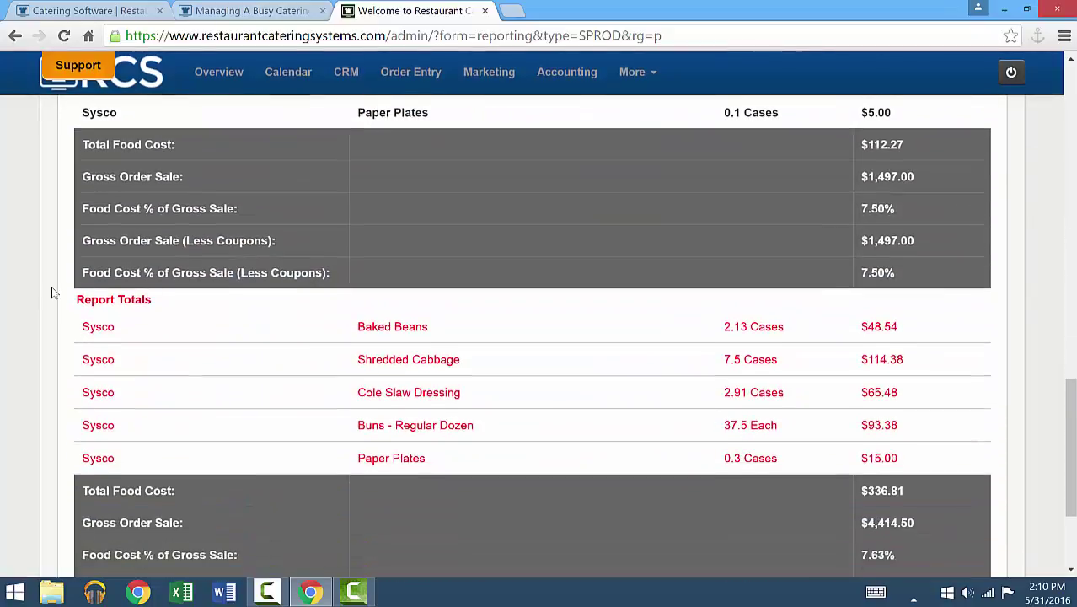
scroll(51, 287, "down", 1)
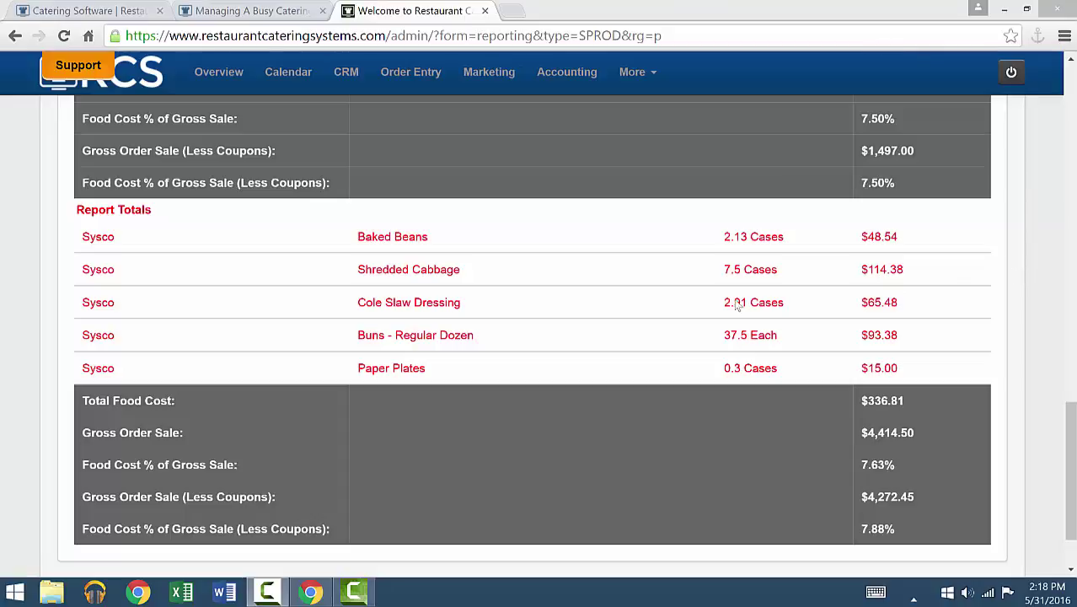
Return to the Kitchen & Production Reports and open the Order Labels parameters.
left_click(632, 83)
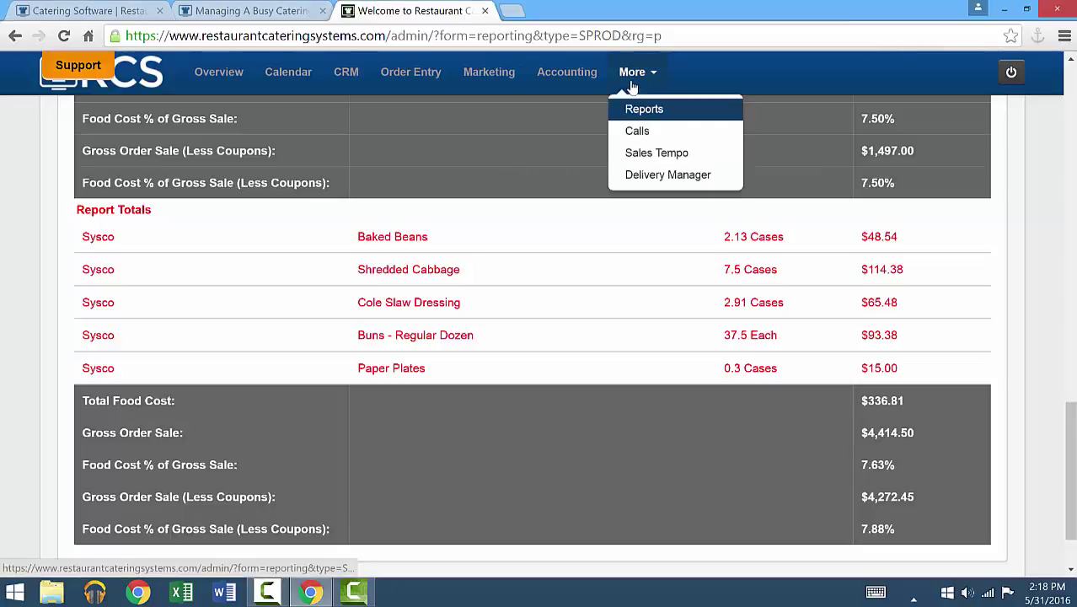
left_click(640, 110)
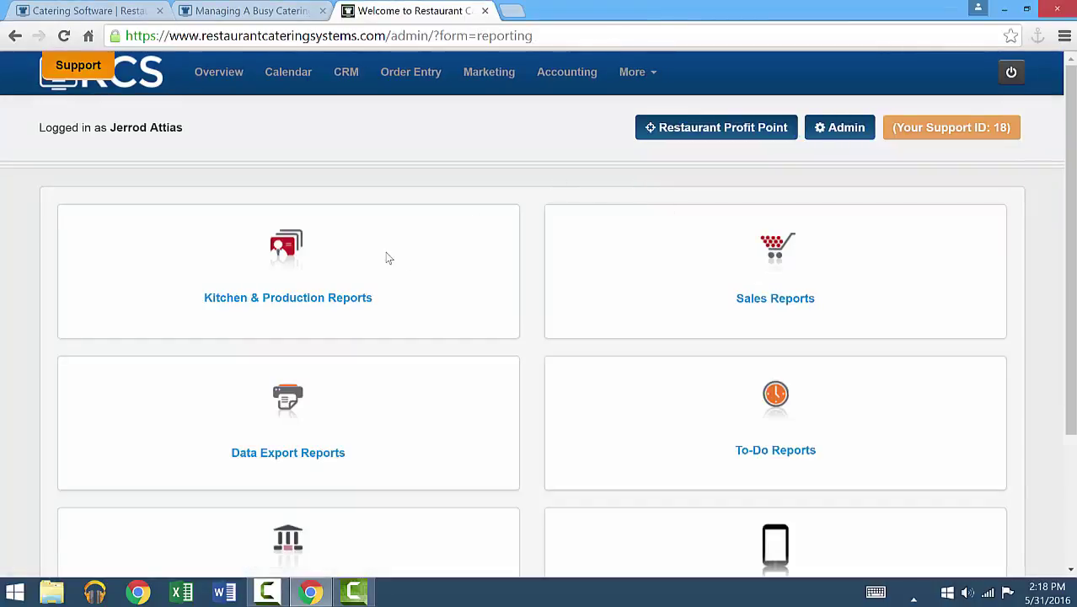
left_click(344, 298)
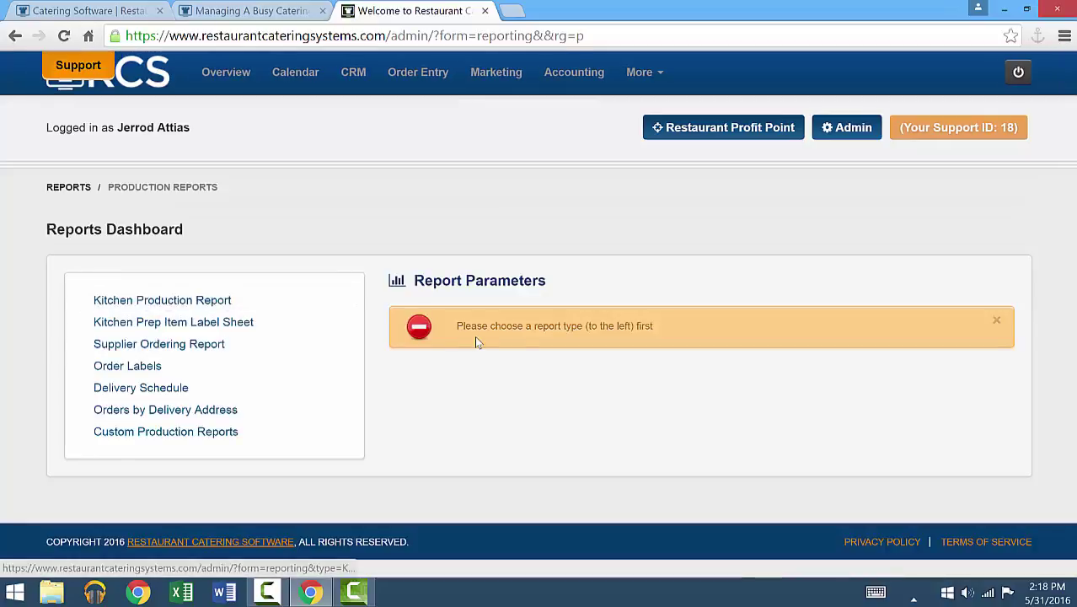
left_click(136, 372)
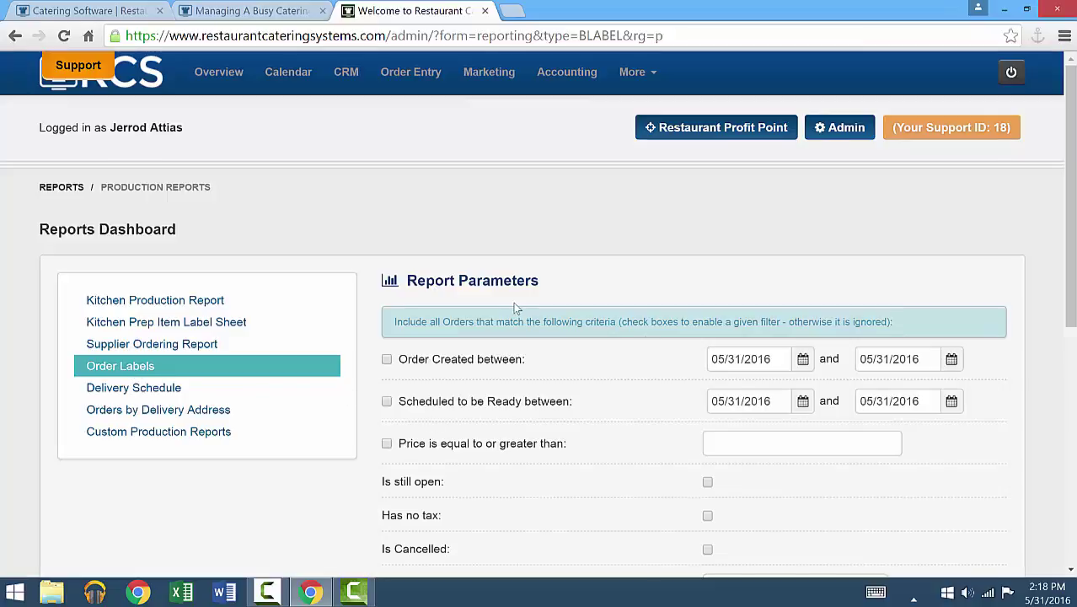
Review the order label filters, leave them all disabled, and generate the order labels for all locations.
scroll(513, 302, "down", 1)
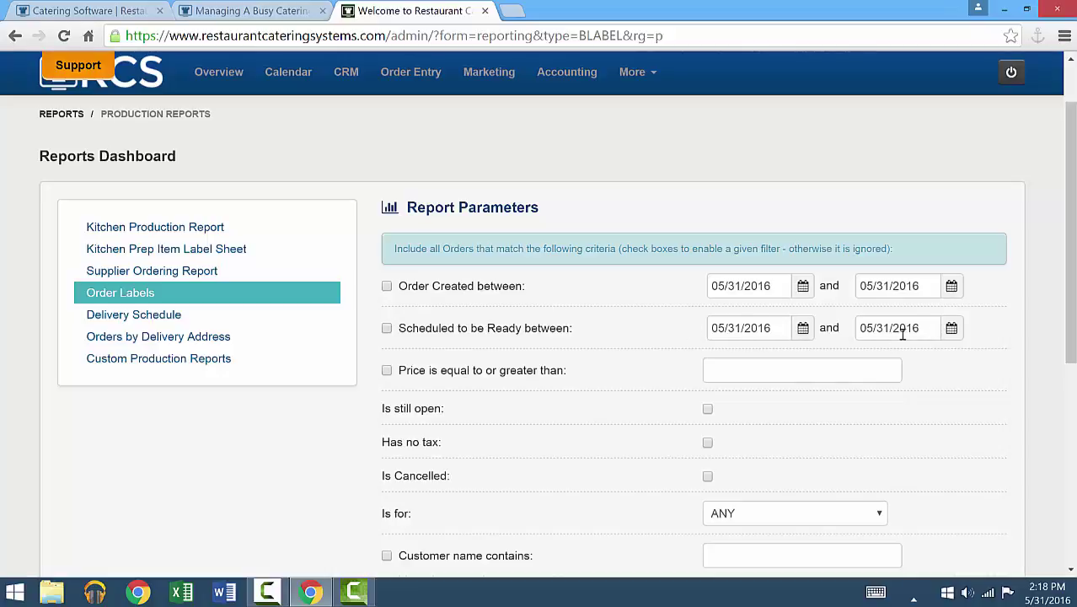
scroll(635, 350, "down", 2)
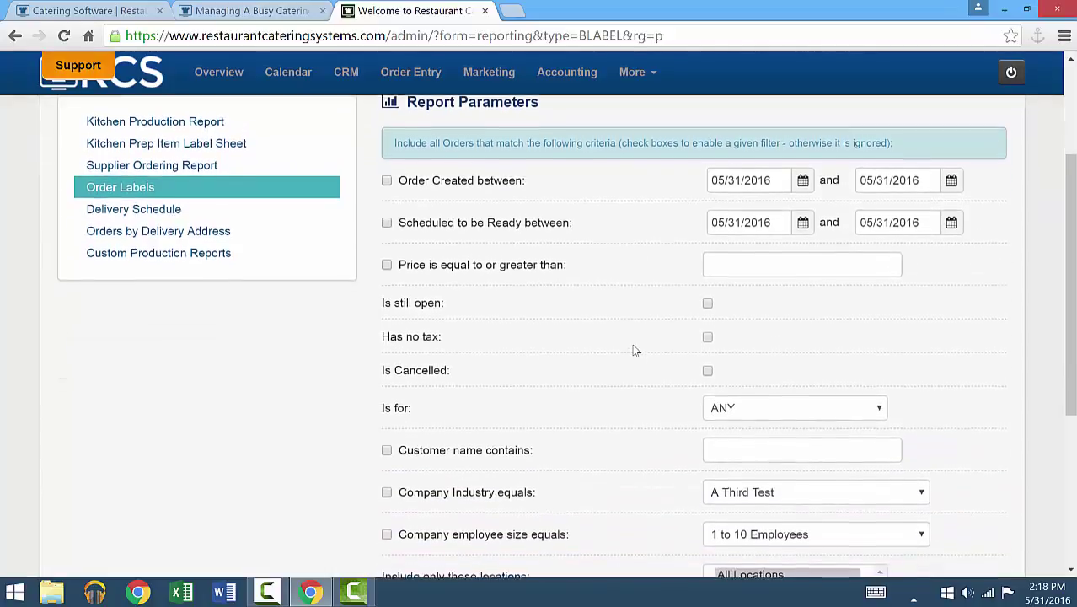
scroll(635, 350, "down", 1)
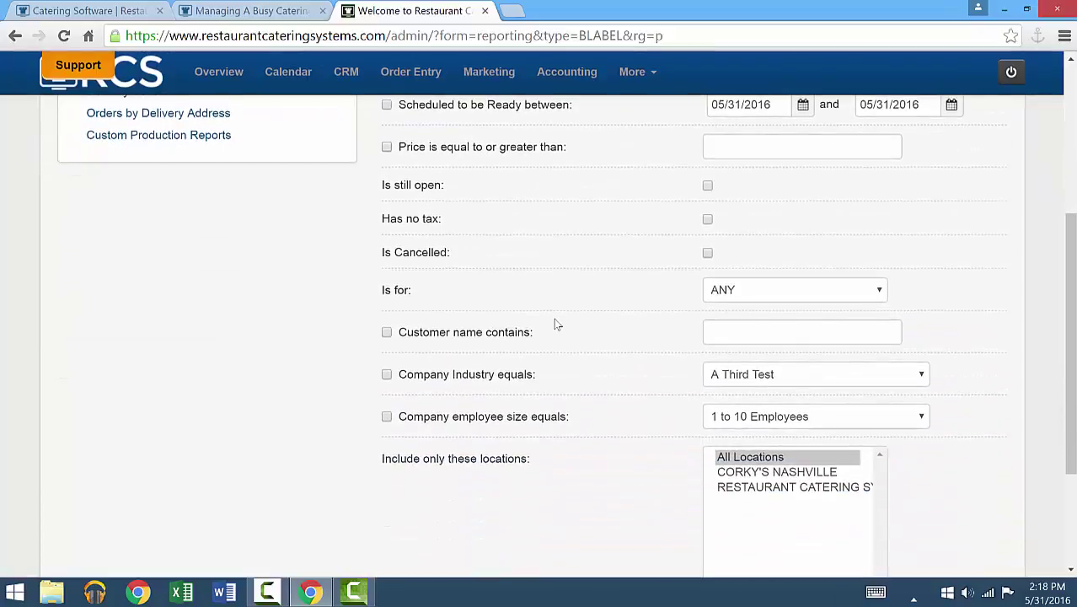
scroll(553, 323, "down", 1)
scroll(554, 322, "down", 3)
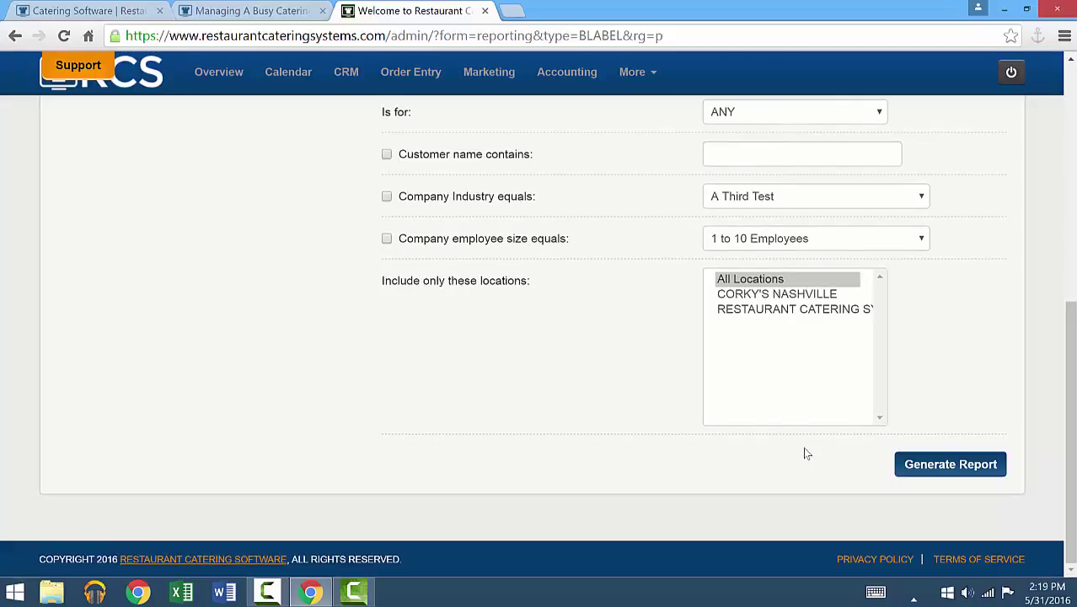
left_click(932, 476)
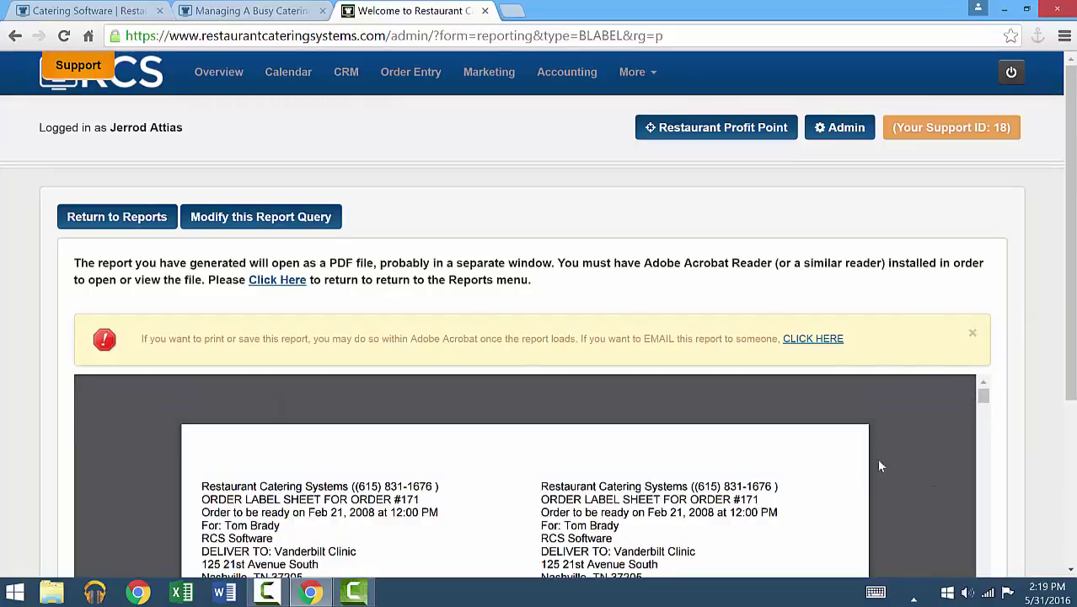
Examine the order, customer, delivery and bag details on the generated label sheets.
scroll(1013, 251, "down", 3)
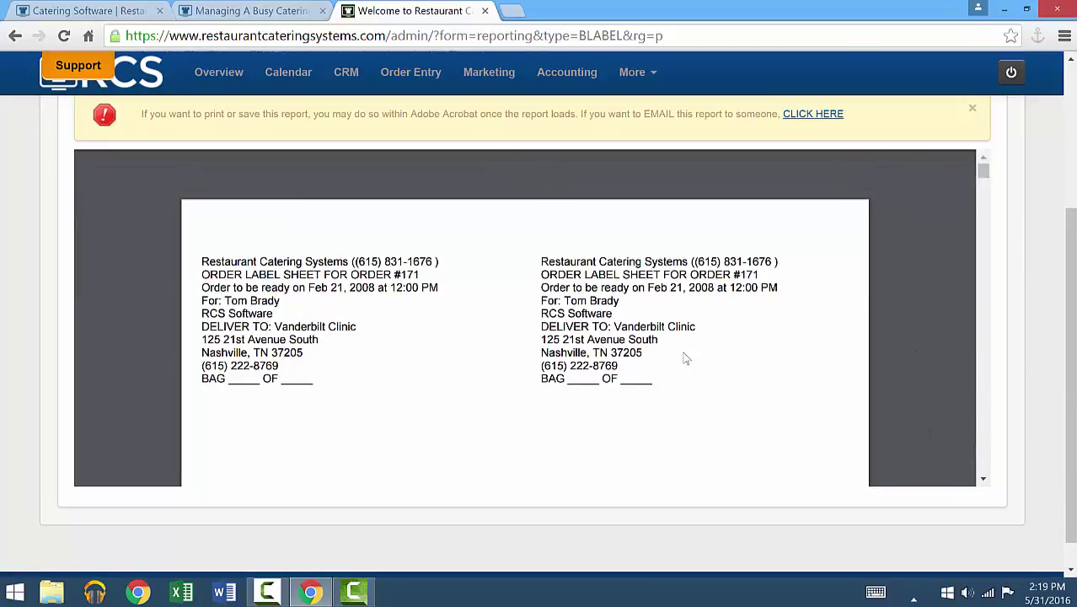
scroll(684, 358, "down", 1)
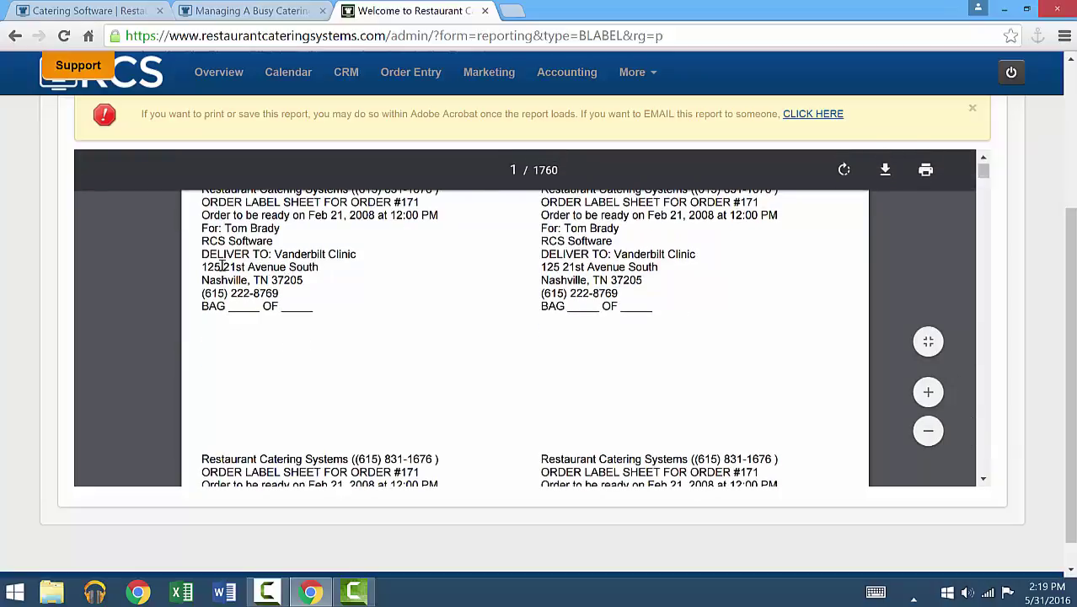
scroll(342, 267, "up", 1)
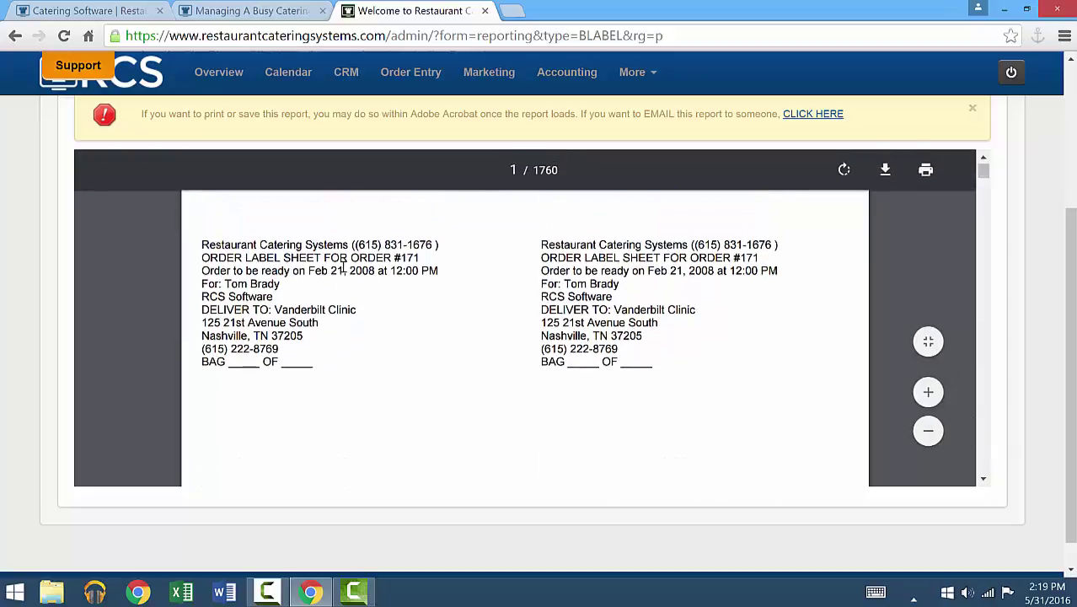
scroll(343, 267, "down", 5)
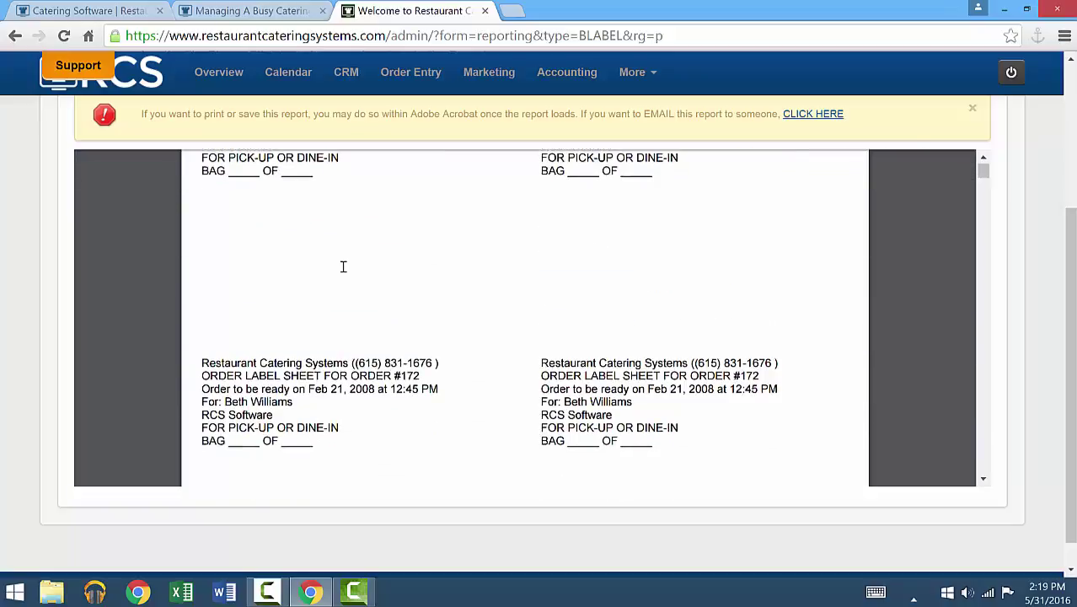
scroll(343, 267, "down", 10)
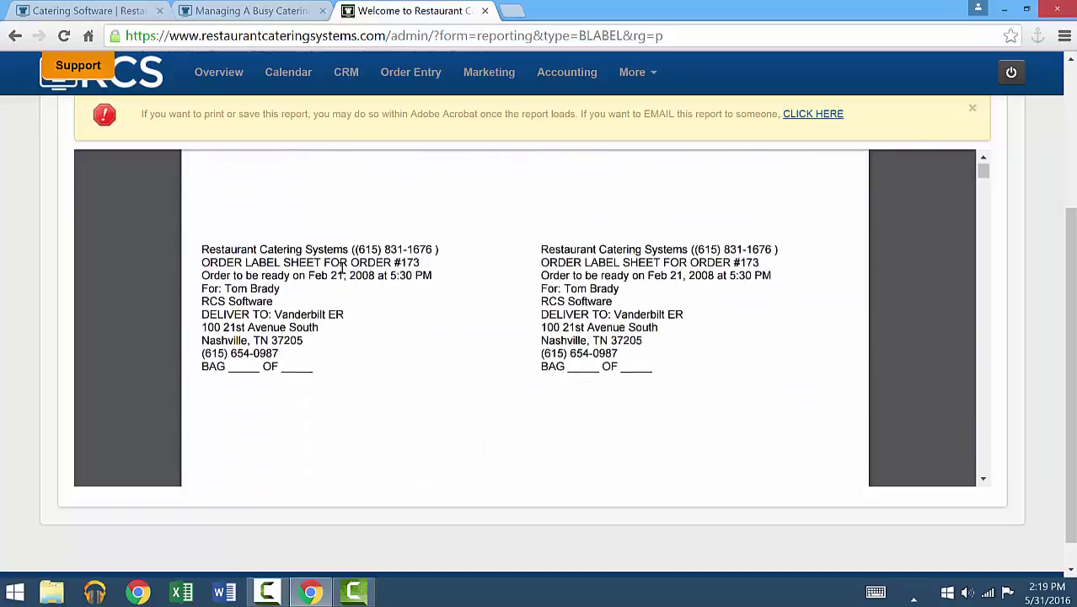
Review the order labels back to the first page, comparing the repeated labels per order and their blank bag-number fields.
scroll(342, 267, "up", 7)
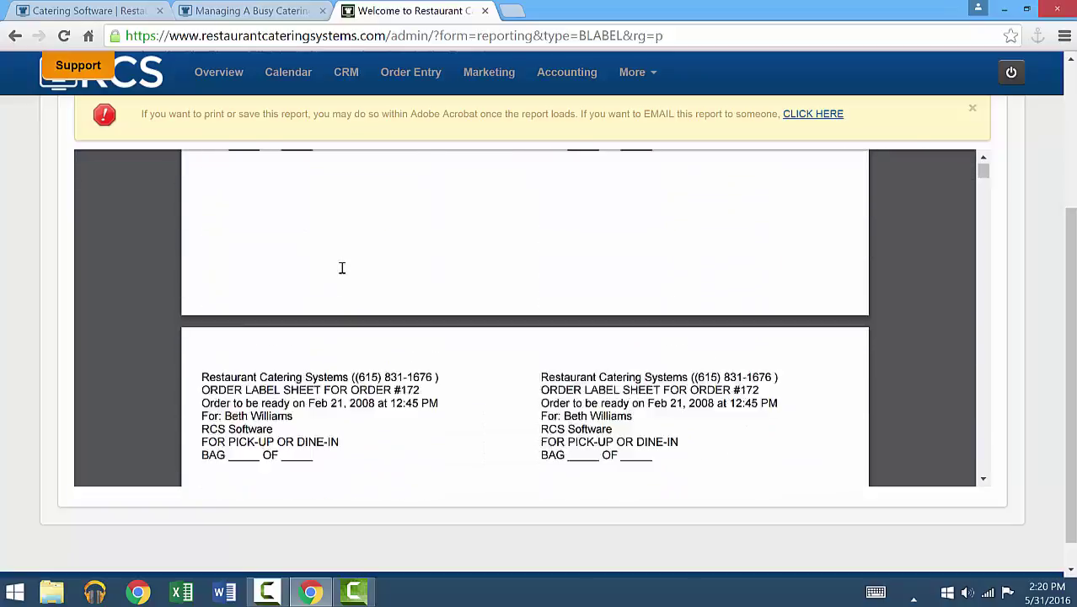
scroll(342, 267, "up", 5)
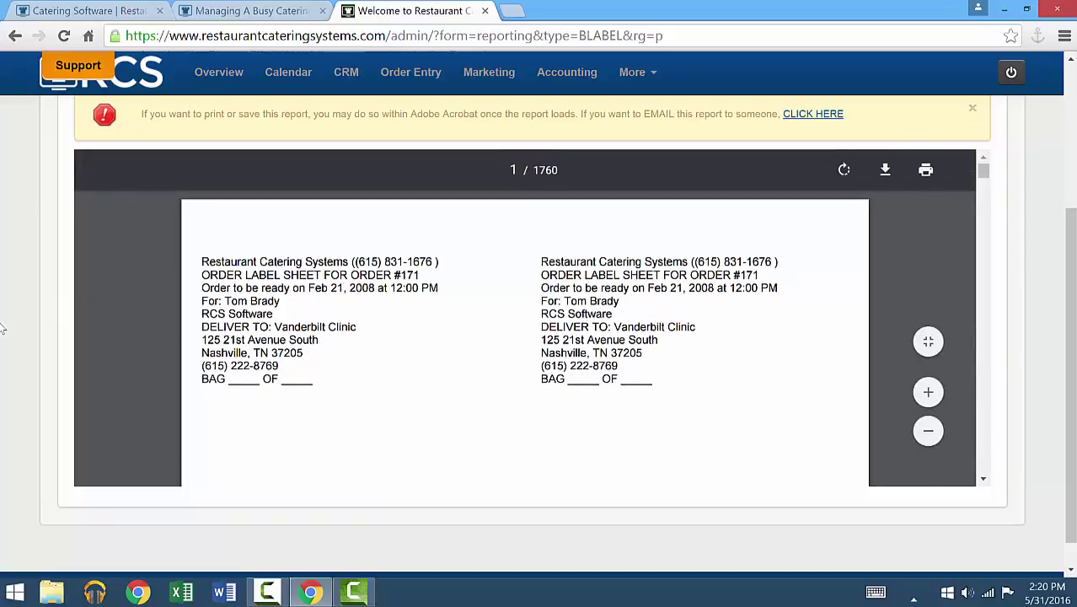
scroll(25, 329, "down", 1)
scroll(306, 310, "down", 3)
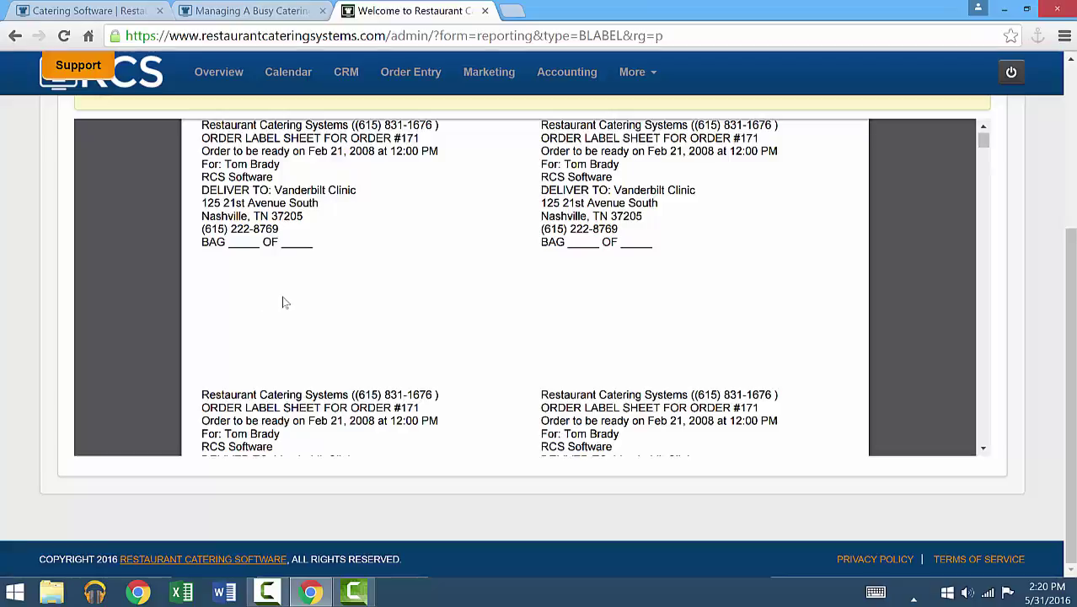
scroll(261, 284, "up", 1)
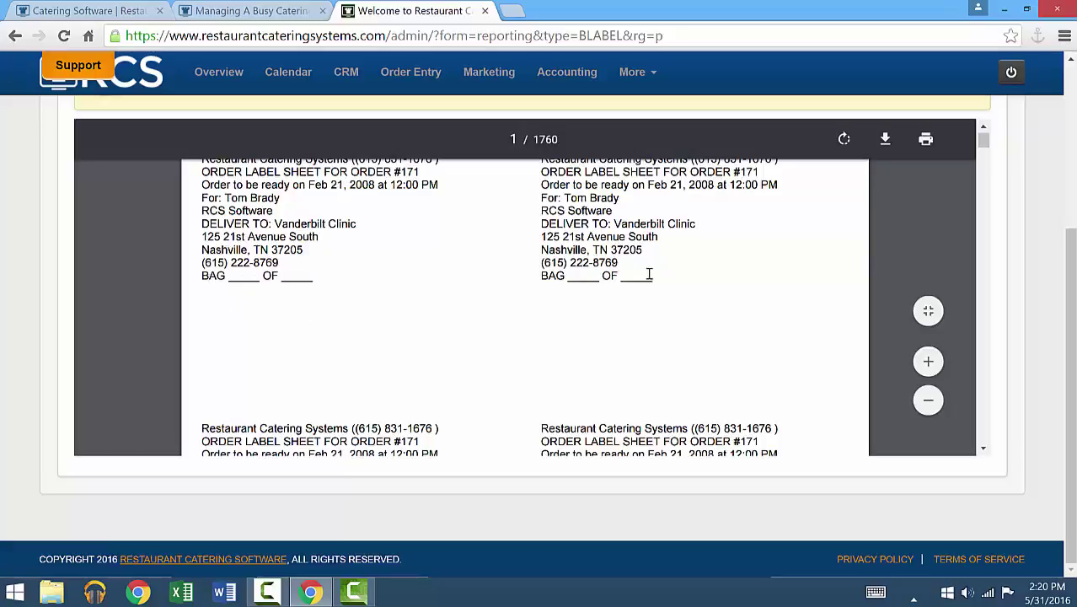
scroll(530, 277, "down", 1)
scroll(519, 288, "down", 1)
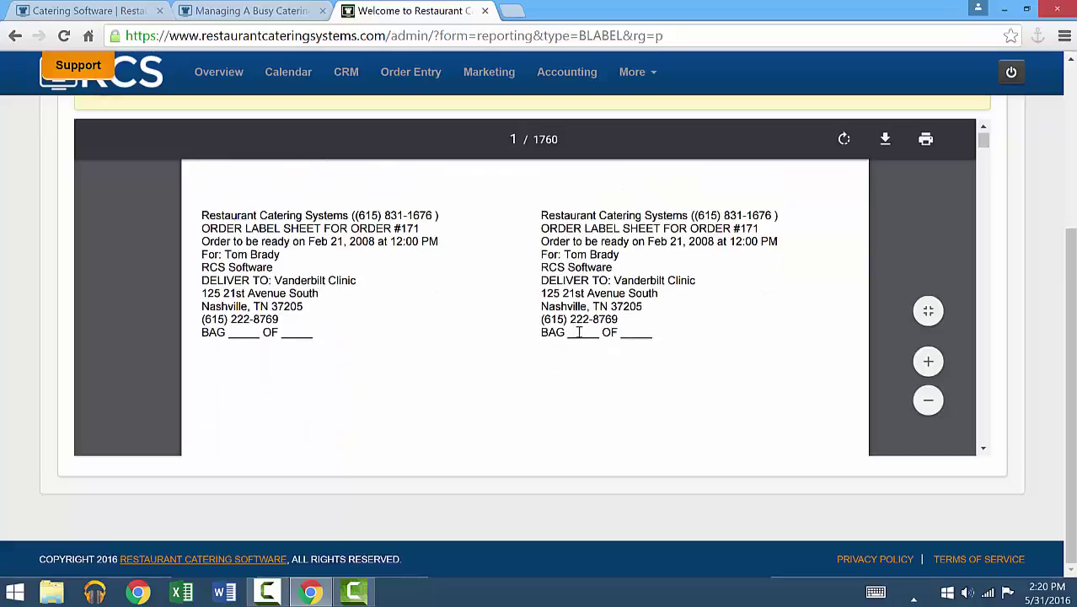
scroll(493, 266, "up", 1)
scroll(493, 265, "down", 3)
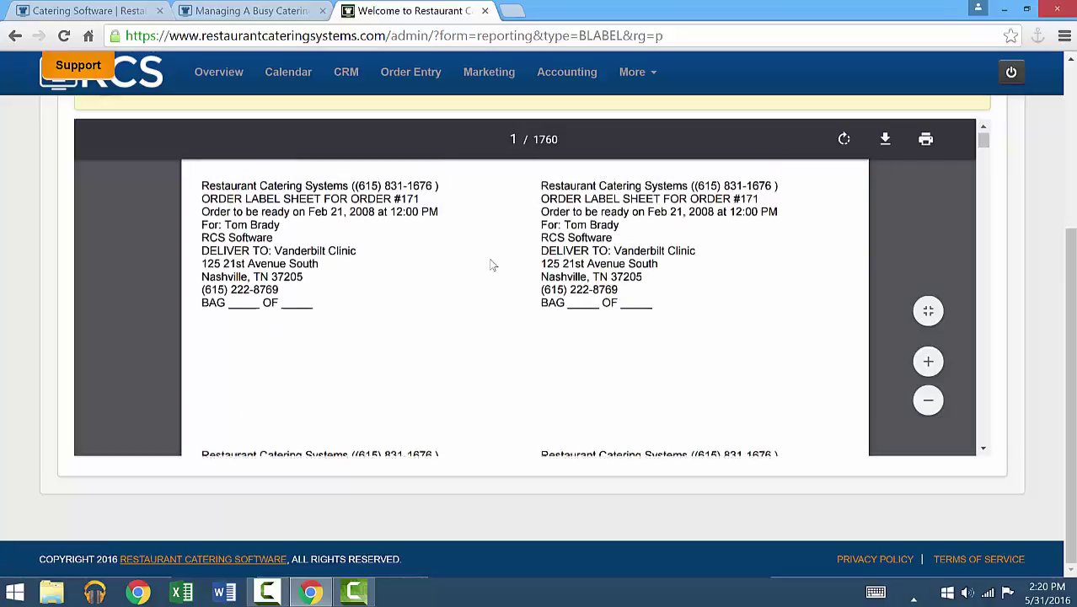
scroll(490, 260, "up", 3)
scroll(2, 270, "up", 2)
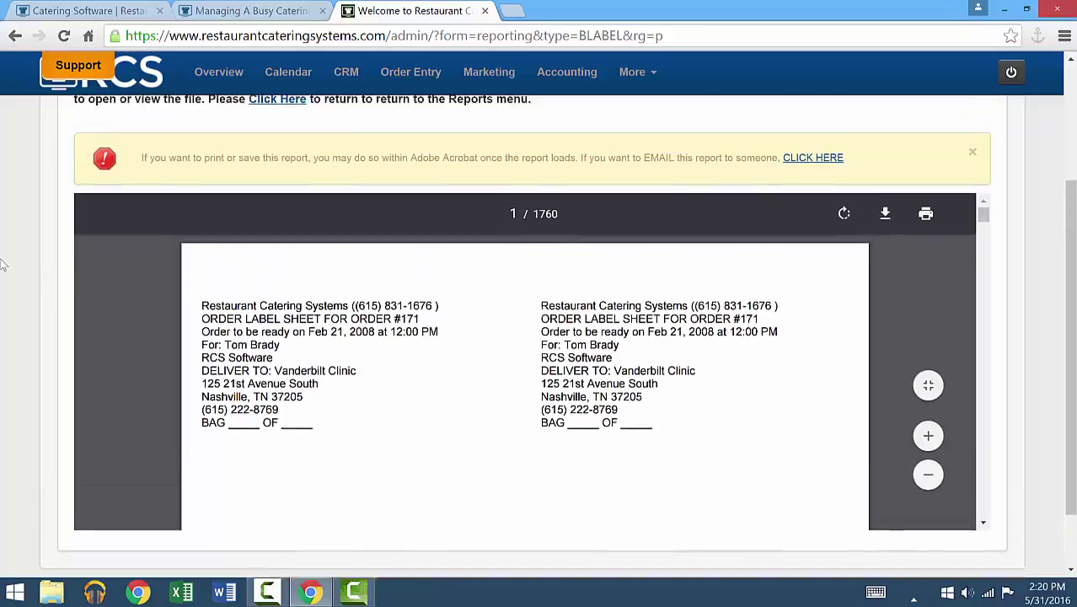
scroll(2, 288, "down", 1)
scroll(2, 288, "down", 1)
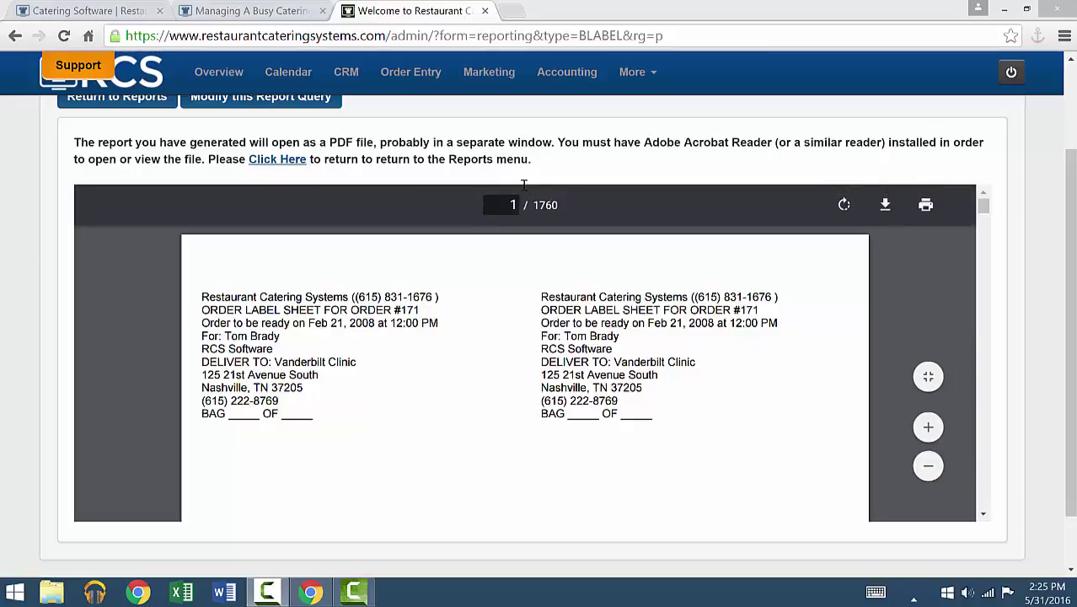
Return to the Kitchen & Production Reports and open the Kitchen Prep Item Label Sheet parameters.
left_click(643, 77)
left_click(643, 109)
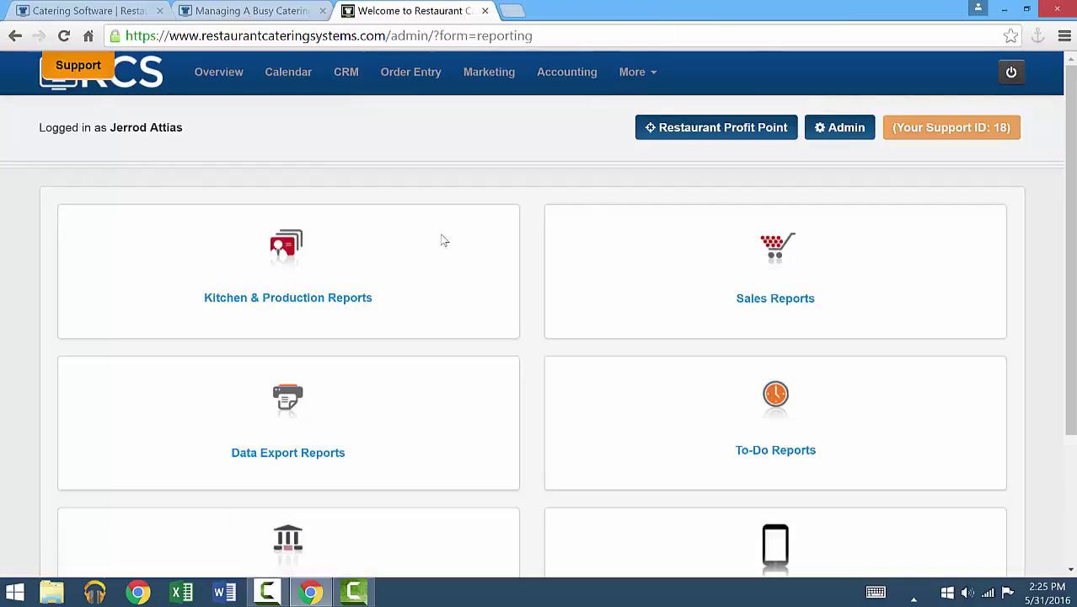
left_click(352, 299)
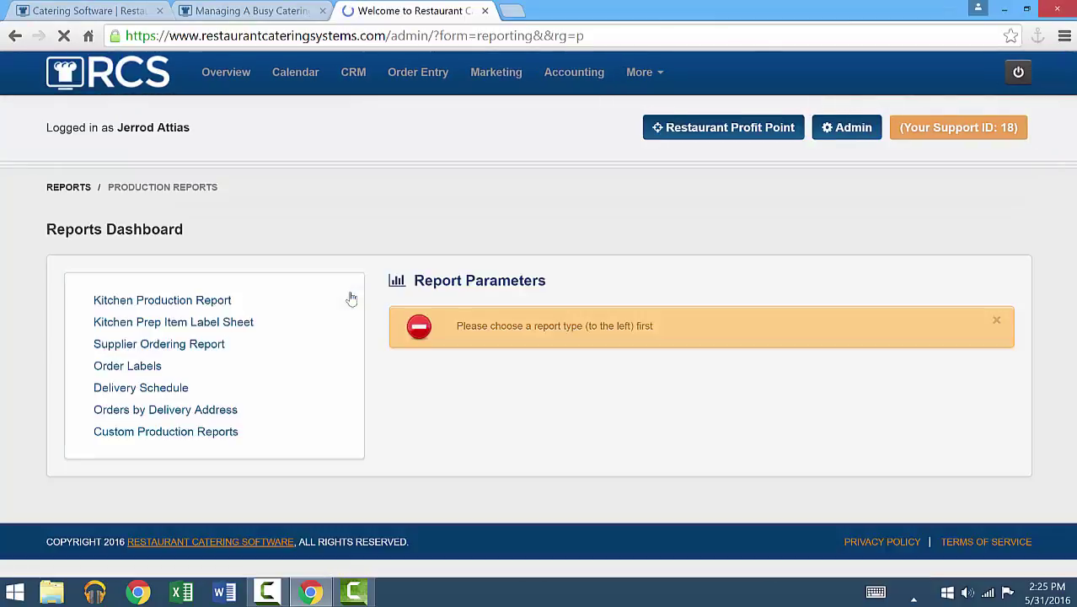
left_click(240, 325)
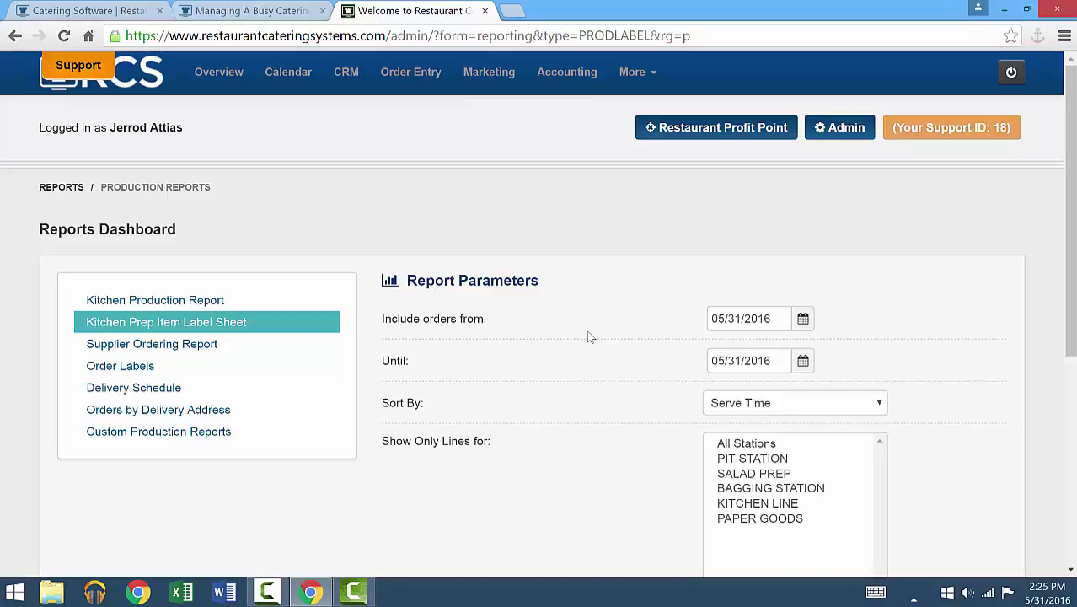
Generate the prep item label sheet for 05/31/2016, sorted by Serve Time, for all locations without including items with no station.
scroll(522, 307, "down", 1)
scroll(522, 311, "down", 3)
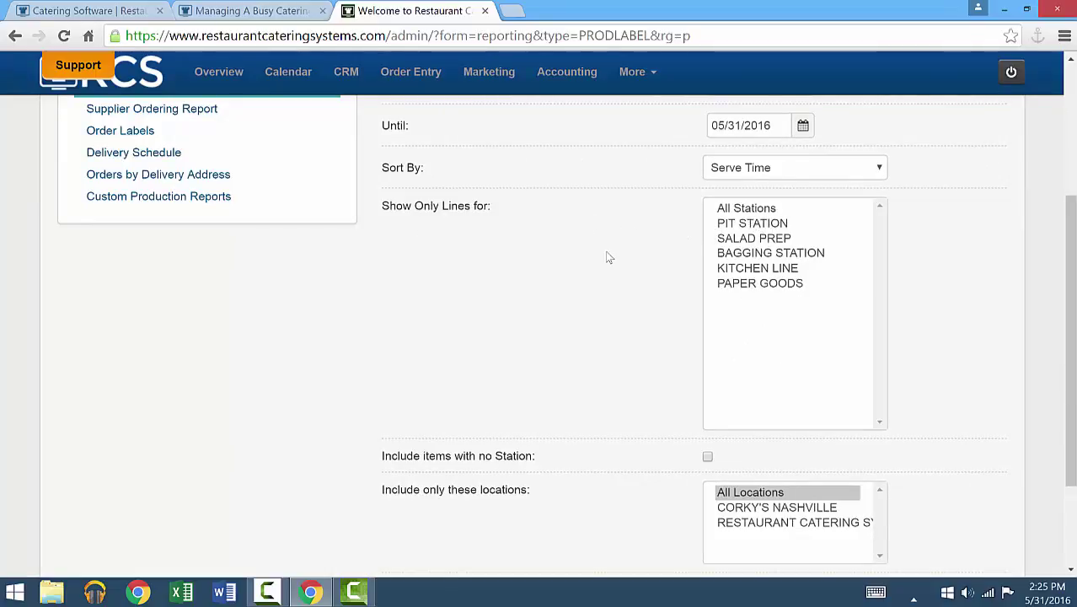
scroll(608, 257, "down", 3)
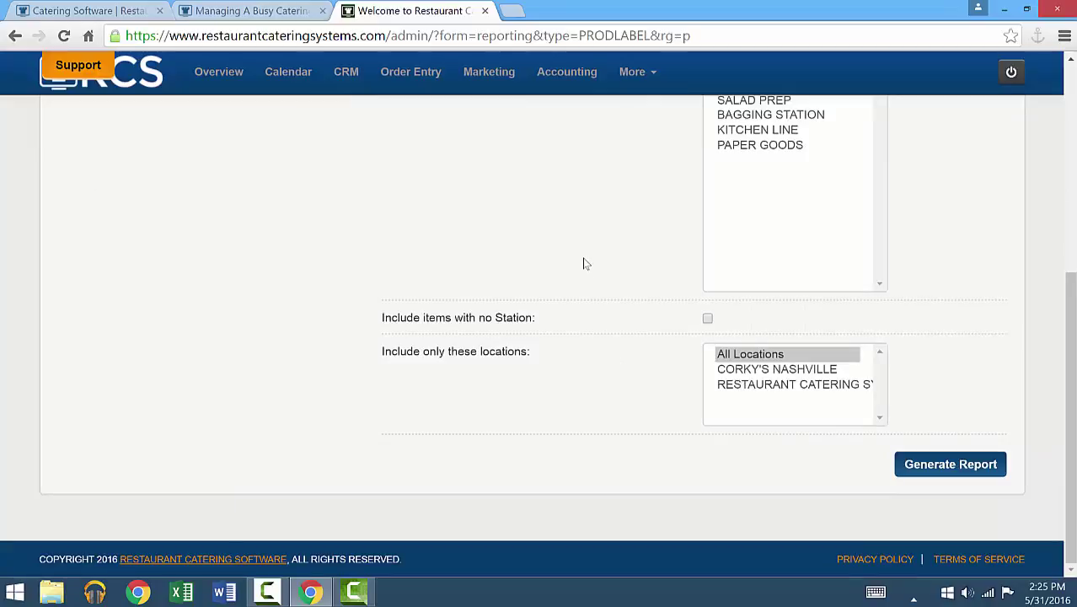
left_click(922, 477)
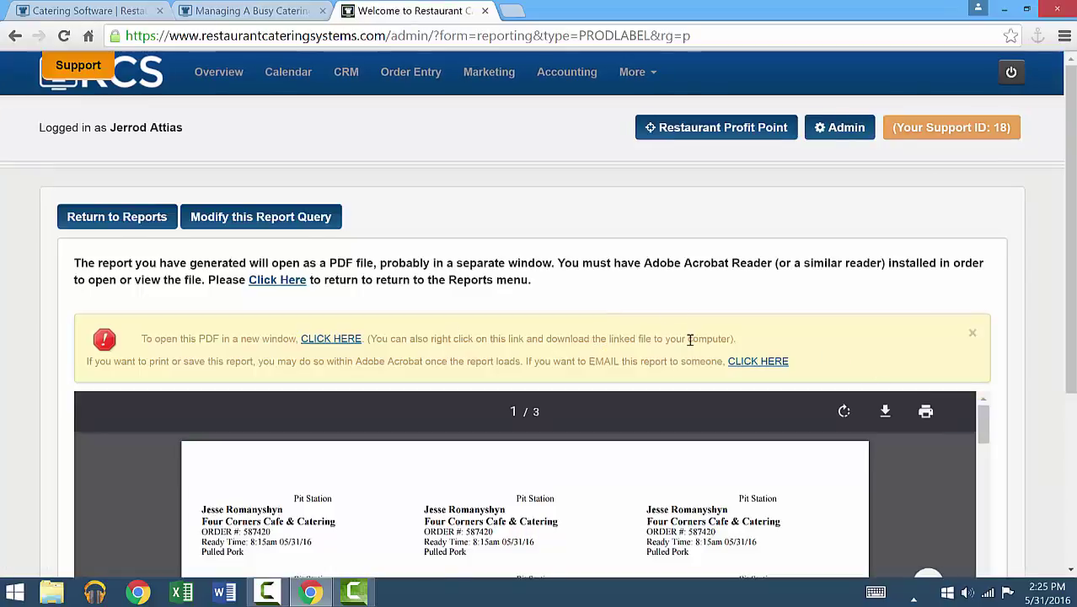
Examine the station, customer, order, ready time and item details on the generated prep item labels.
scroll(690, 338, "down", 2)
scroll(24, 398, "down", 2)
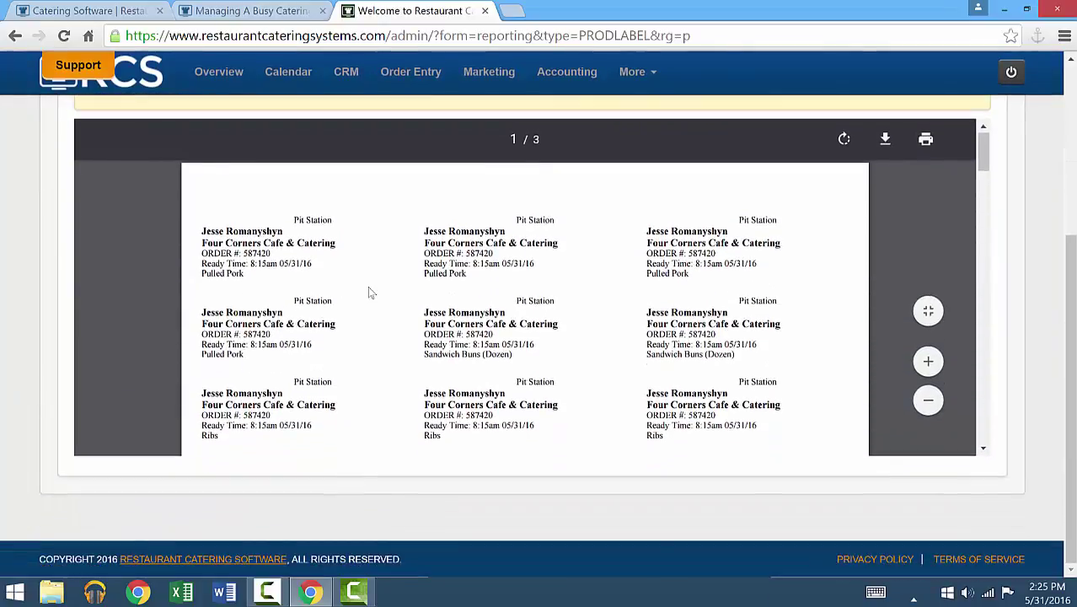
scroll(368, 292, "down", 2)
scroll(369, 288, "up", 1)
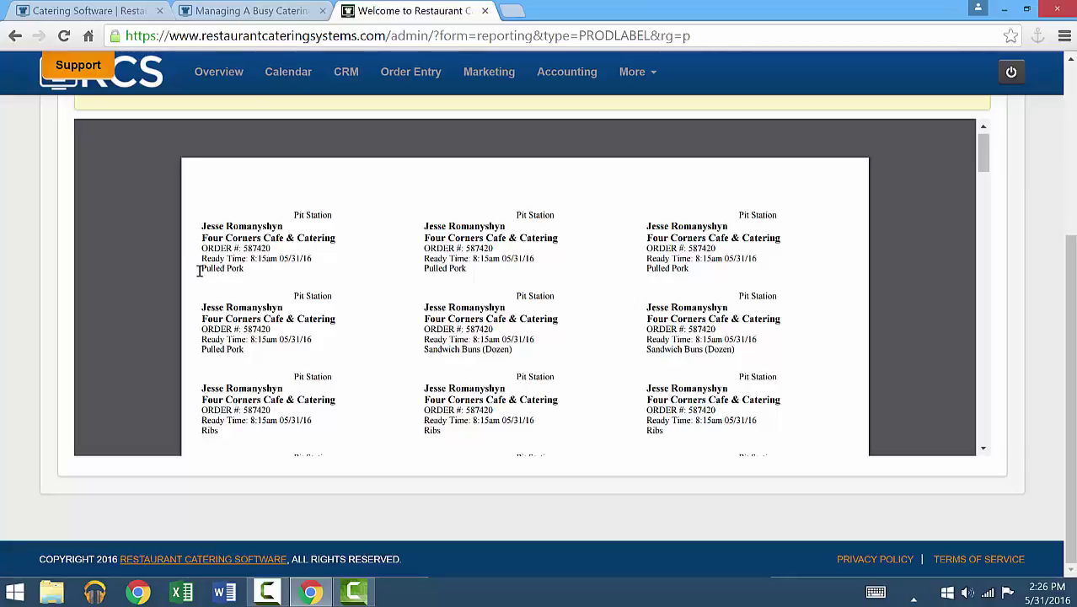
scroll(358, 274, "down", 2)
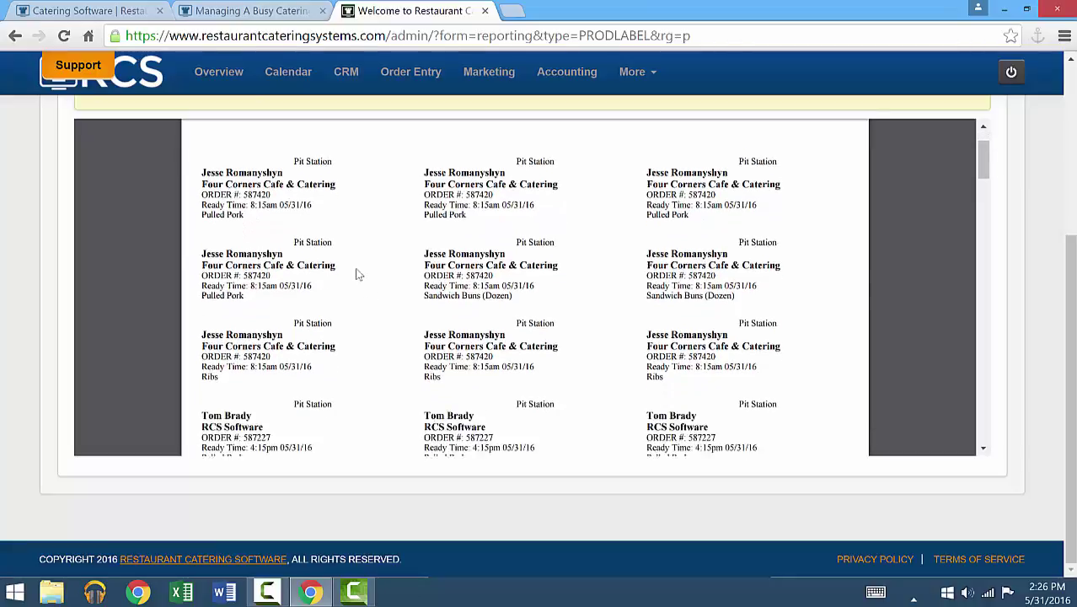
scroll(390, 327, "down", 3)
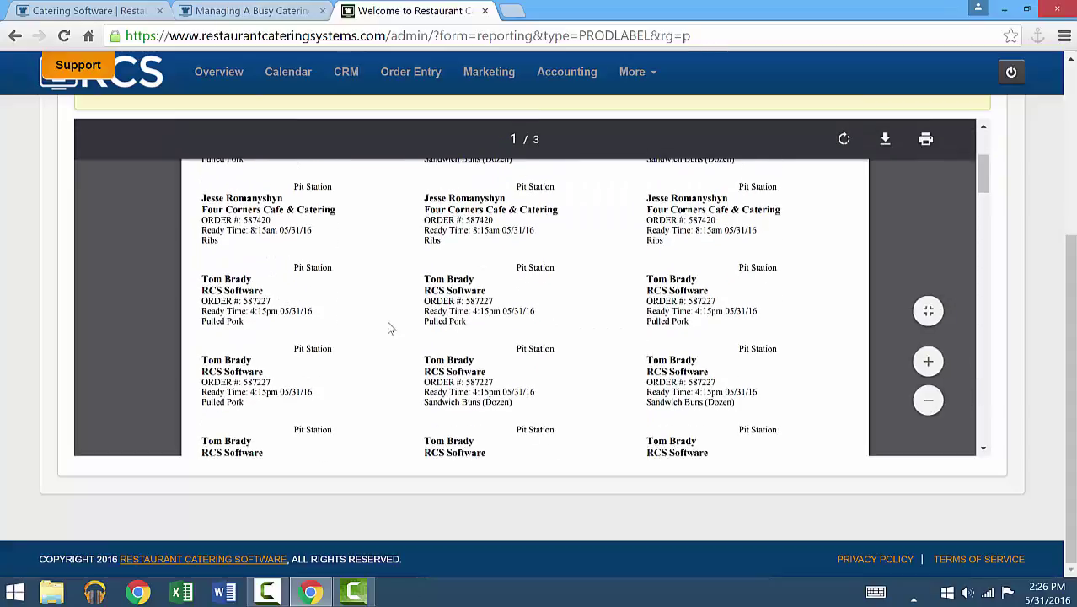
scroll(465, 250, "down", 2)
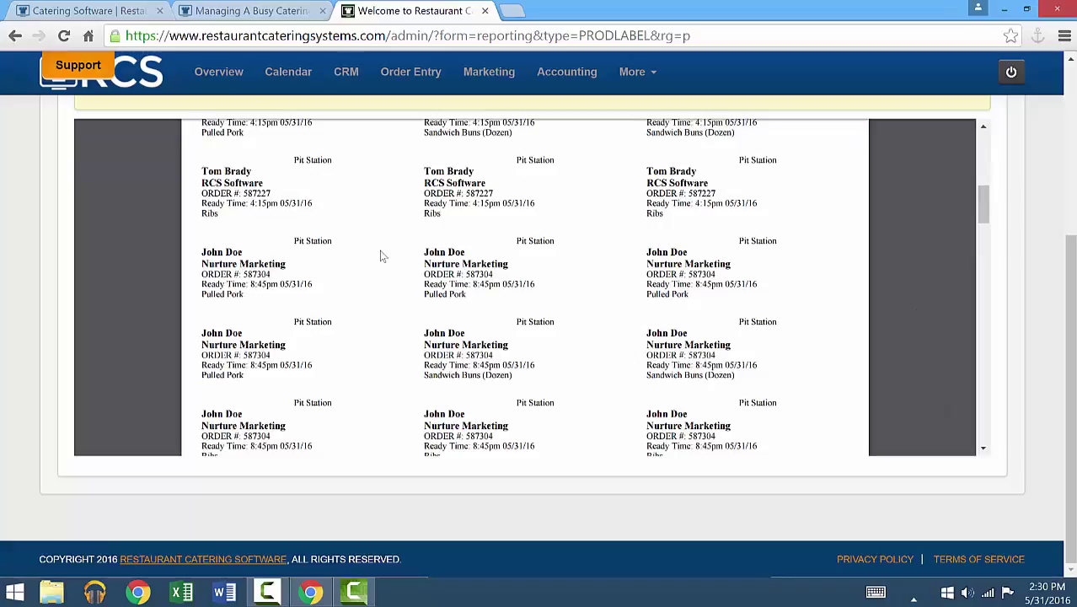
scroll(375, 256, "up", 8)
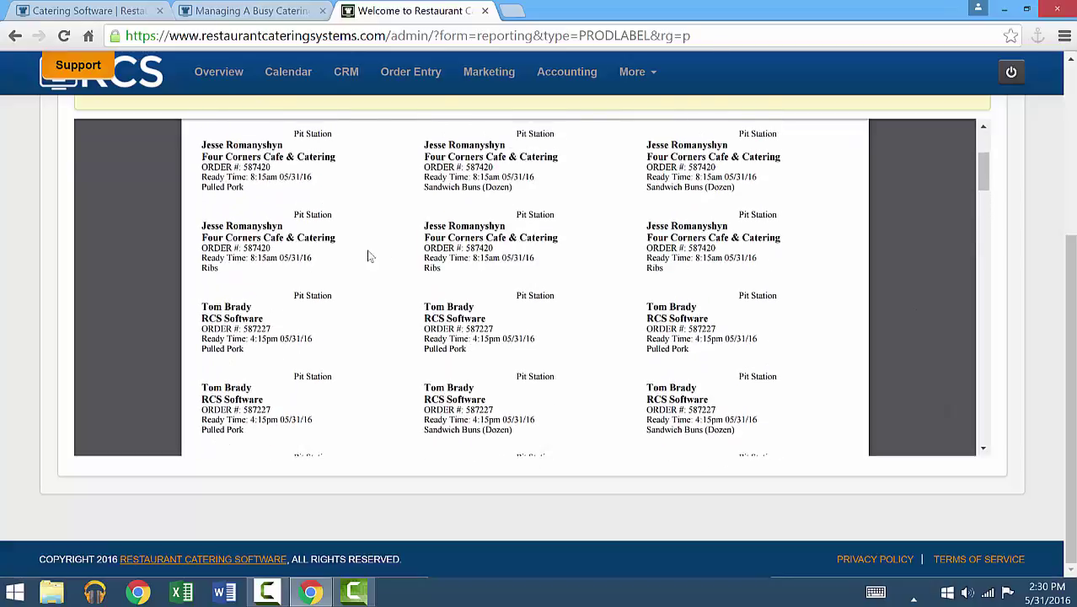